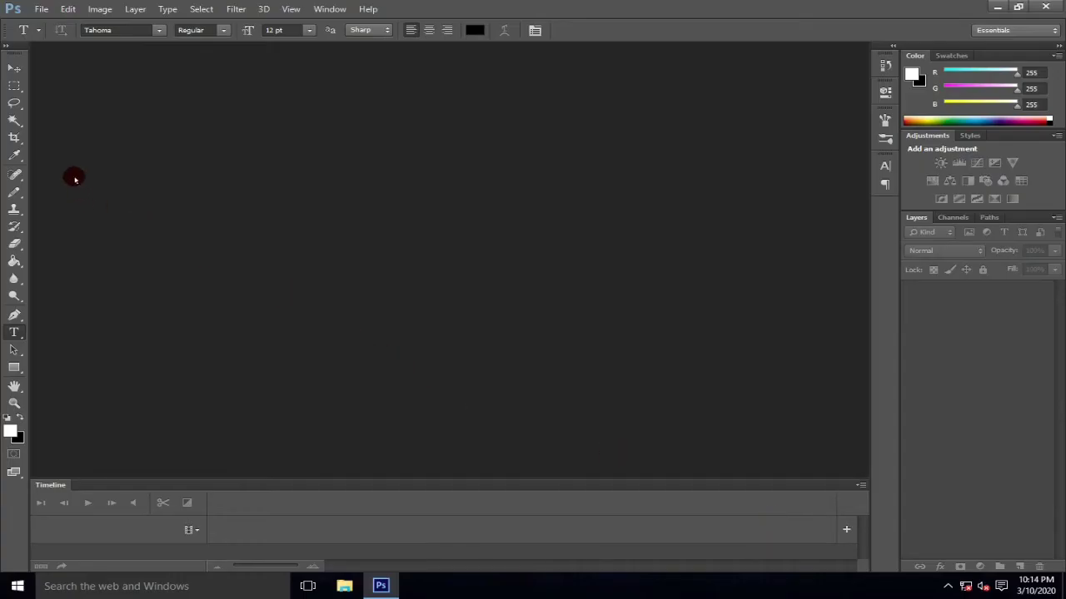
Step: Create a white document named 'SAMPLE 1' at 1280 × 720 pixels and 150 pixels/inch
{"action": "left_click", "coordinate": [39, 9]}
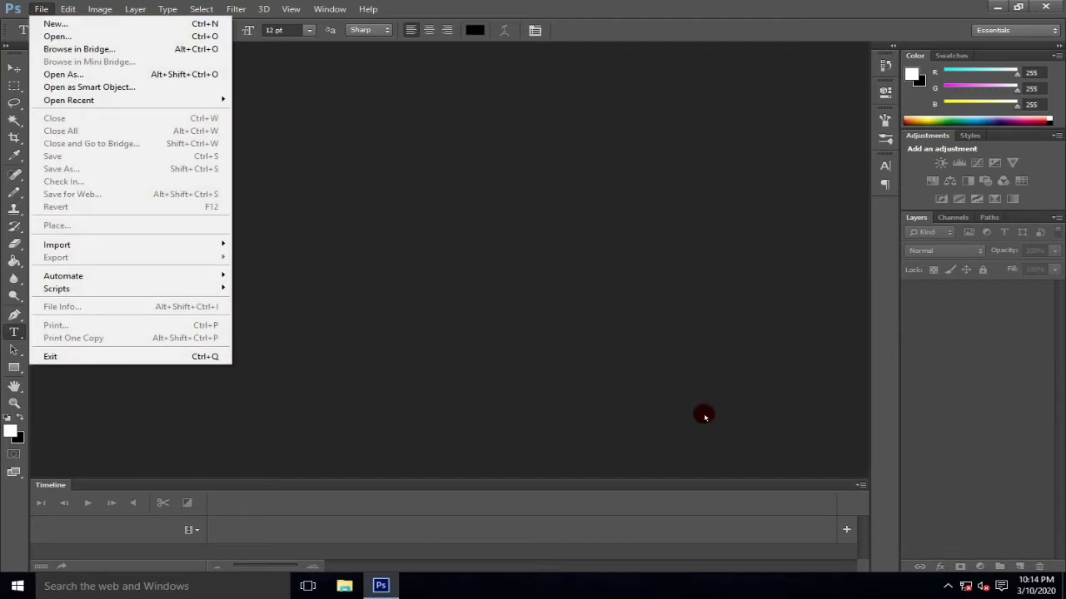
{"action": "left_click", "coordinate": [105, 24]}
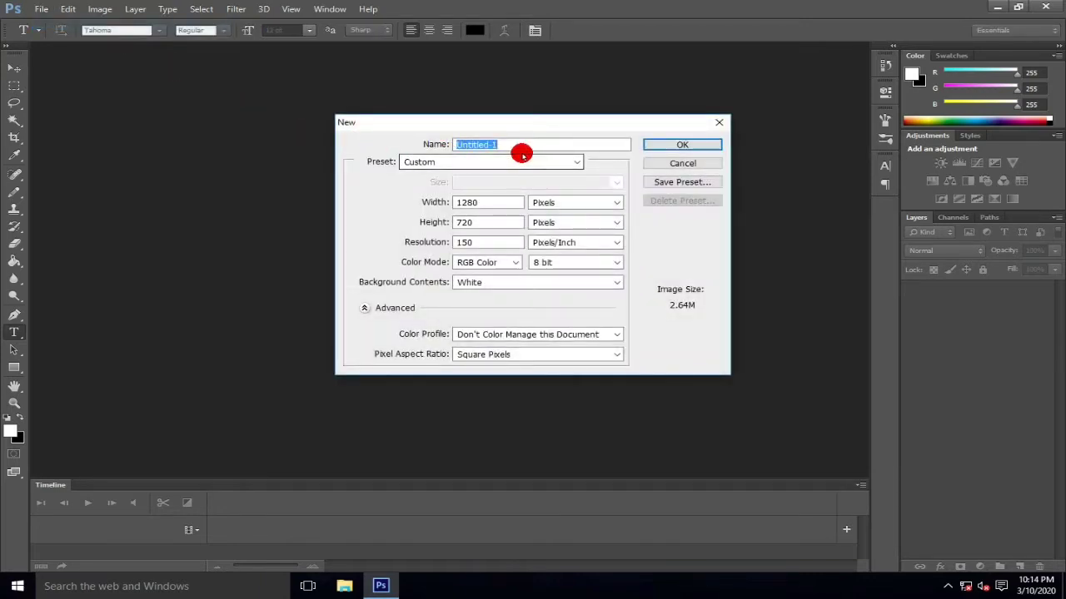
{"action": "type", "text": "S"}
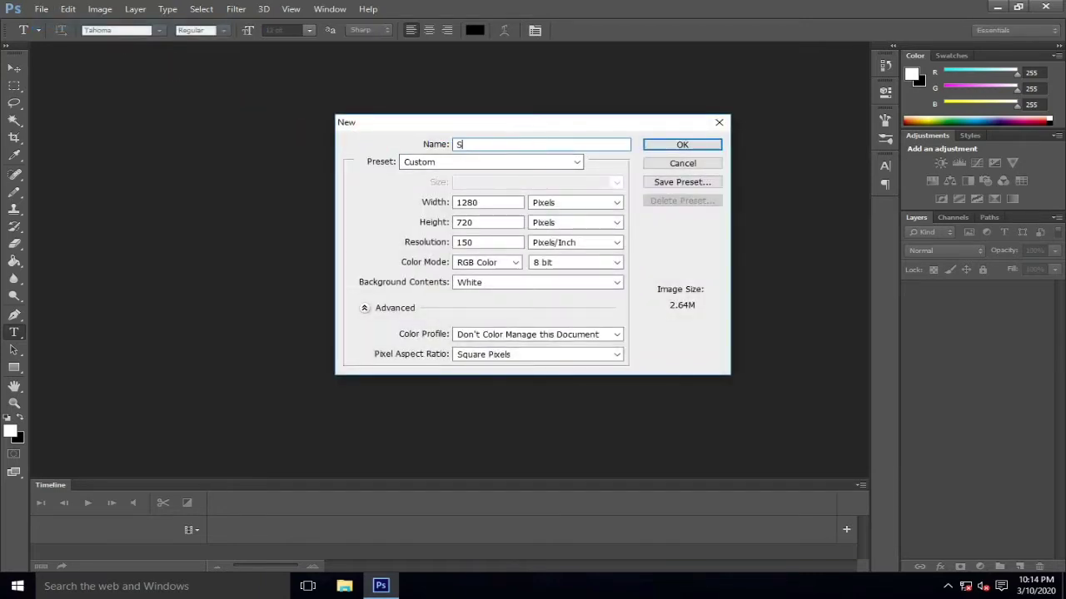
{"action": "type", "text": "AMPL"}
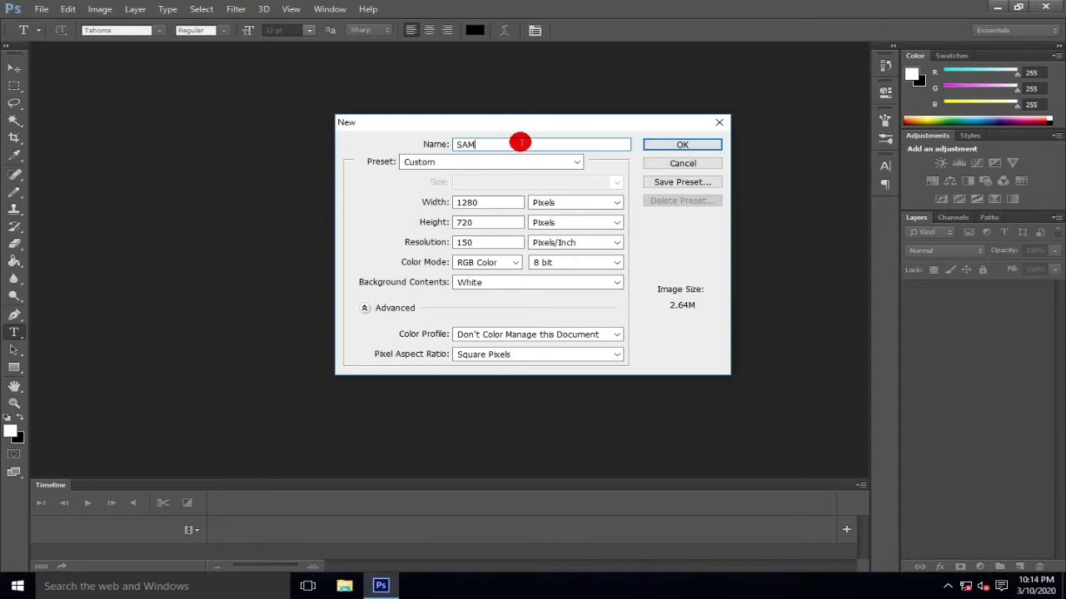
{"action": "left_click", "coordinate": [519, 145]}
{"action": "type", "text": "E 1"}
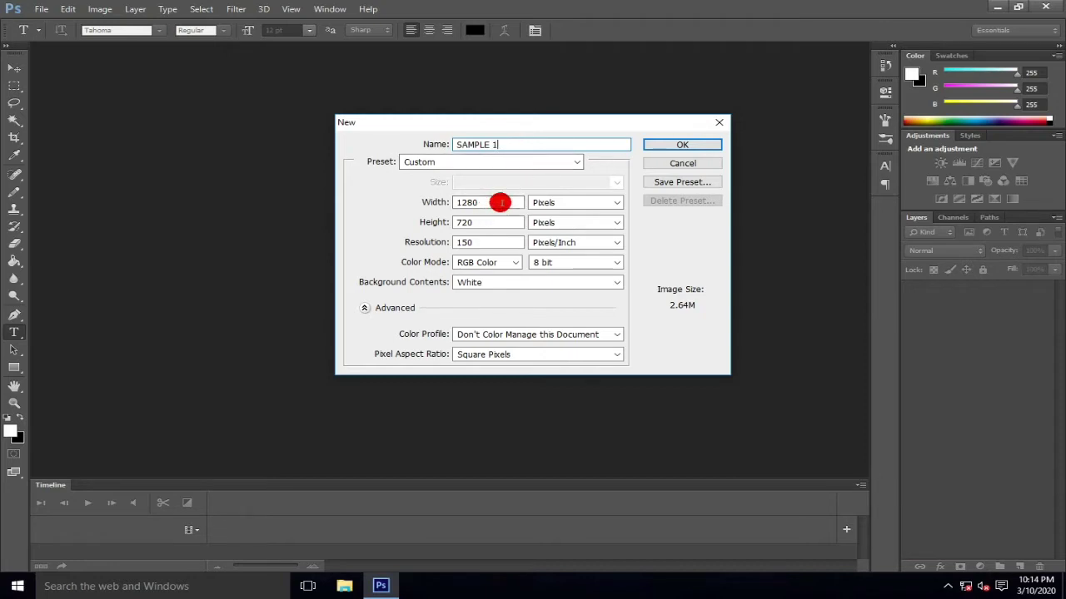
{"action": "left_click", "coordinate": [574, 205]}
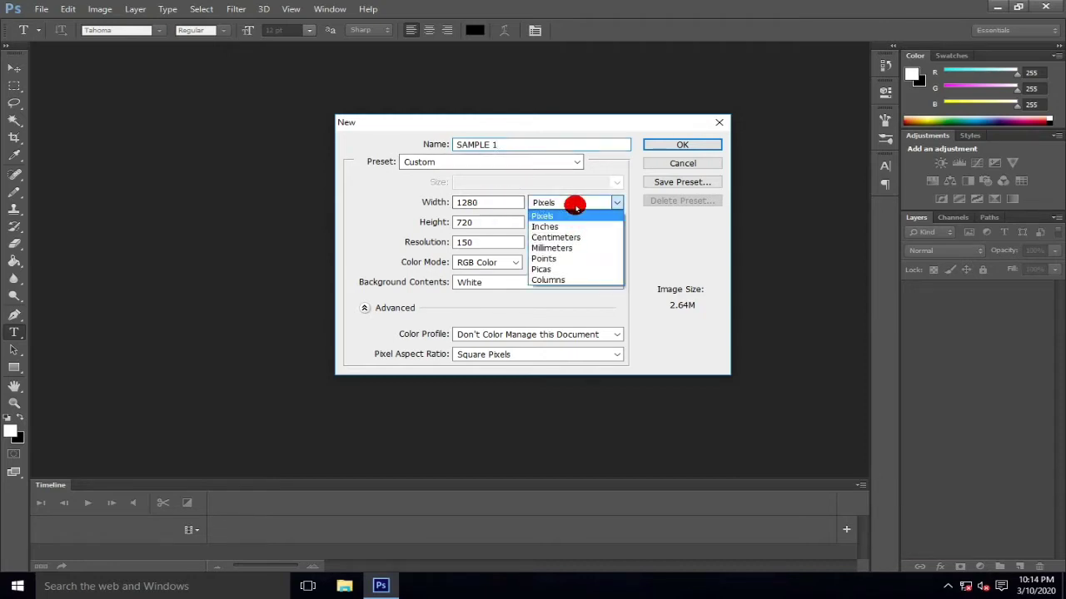
{"action": "left_click", "coordinate": [571, 226]}
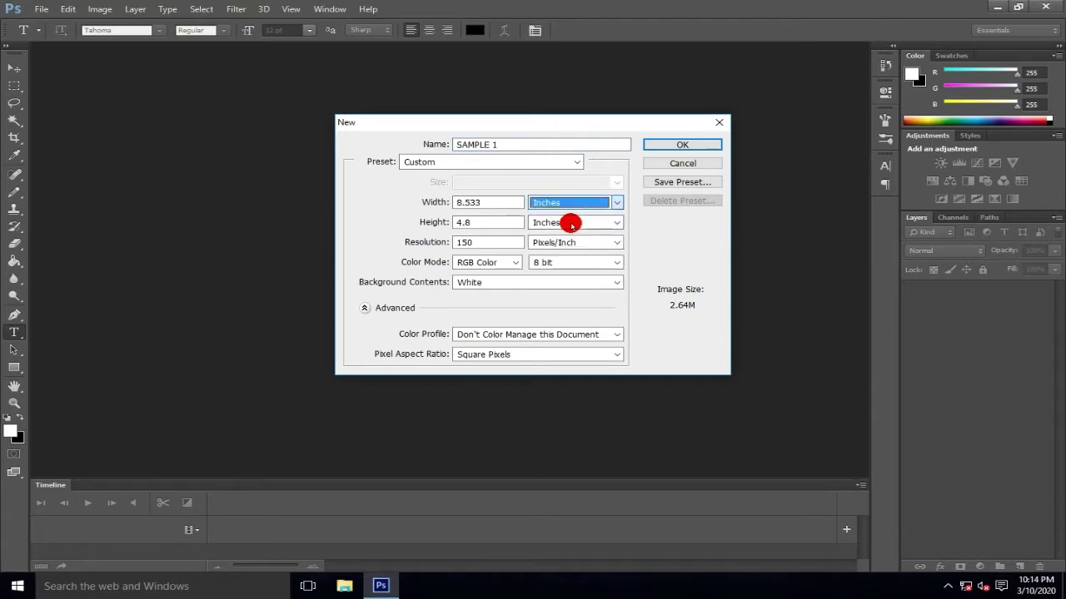
{"action": "left_click", "coordinate": [500, 221]}
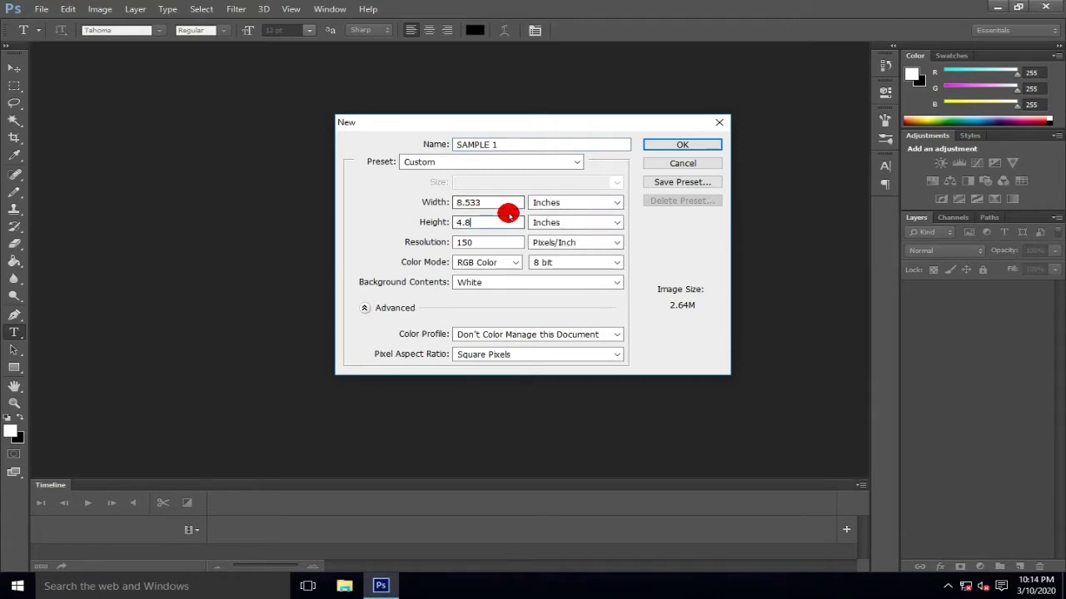
{"action": "left_click", "coordinate": [504, 202]}
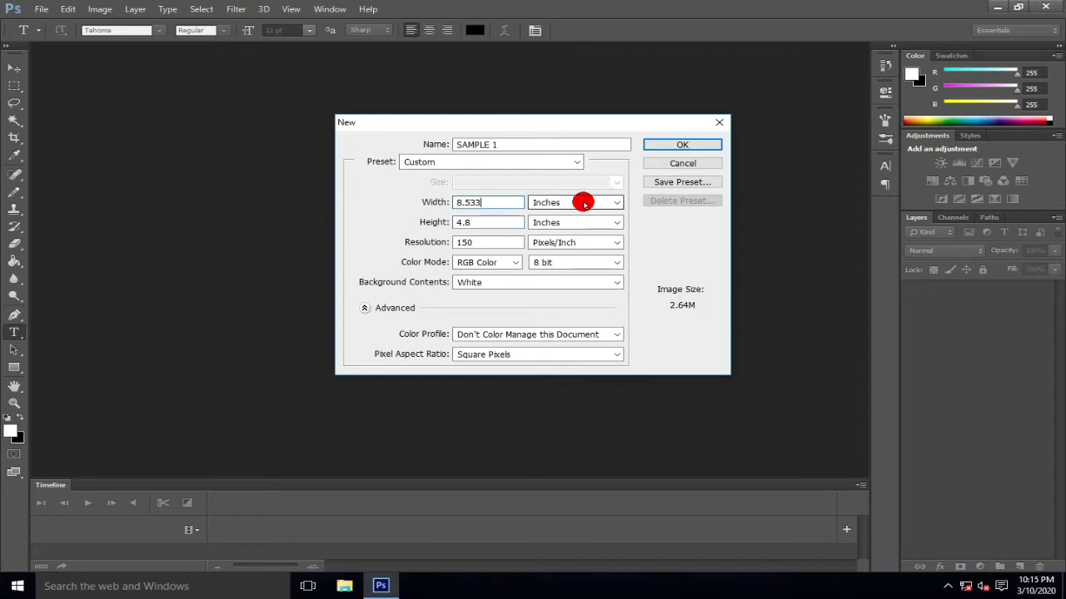
{"action": "left_click", "coordinate": [583, 203]}
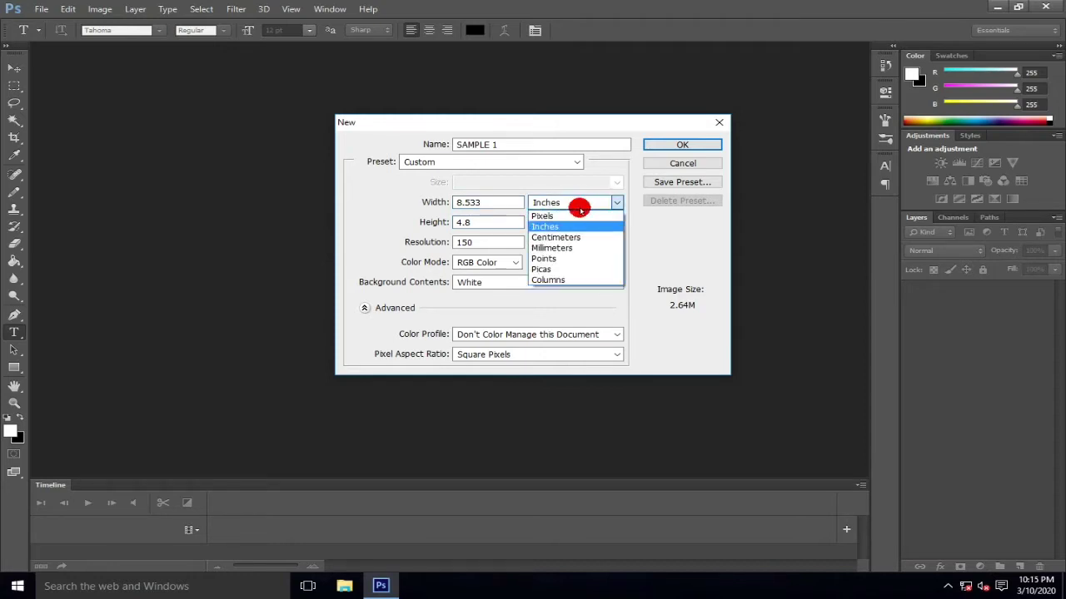
{"action": "left_click", "coordinate": [578, 217]}
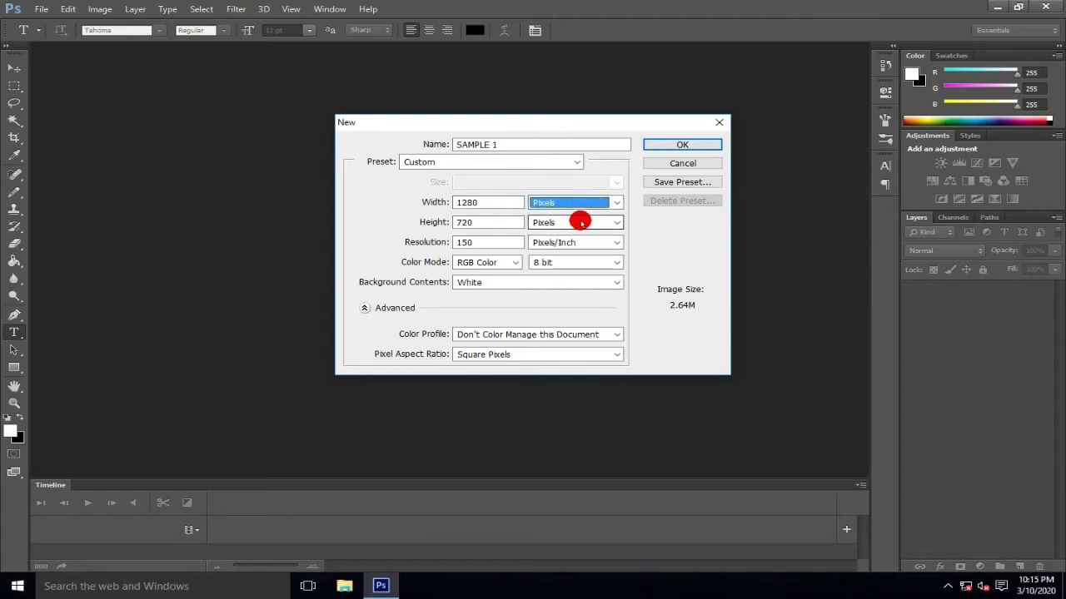
{"action": "left_click", "coordinate": [580, 223]}
{"action": "left_click", "coordinate": [580, 223]}
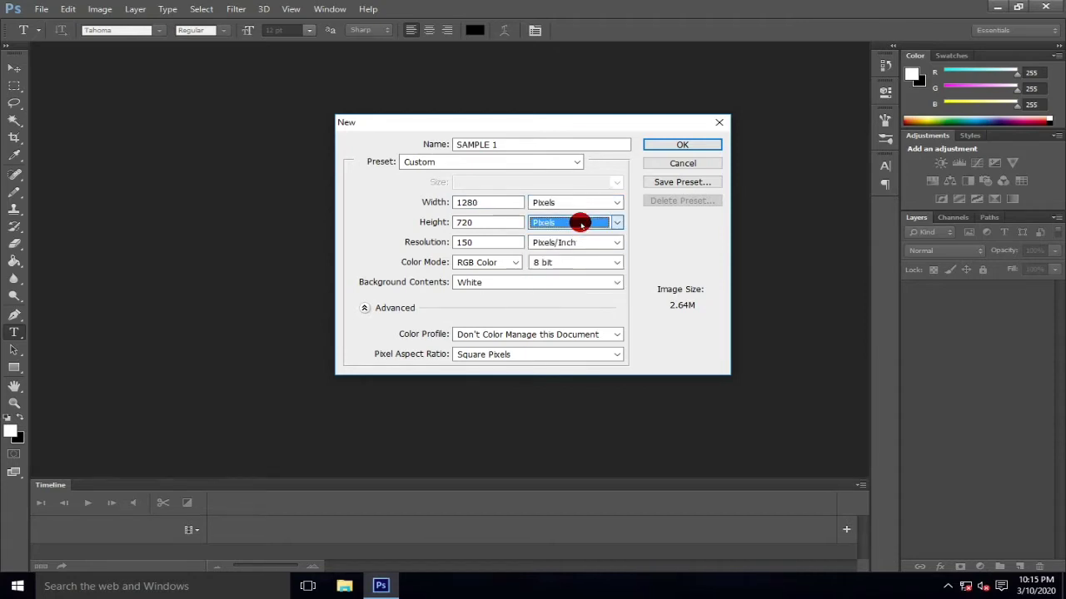
{"action": "left_click", "coordinate": [485, 242]}
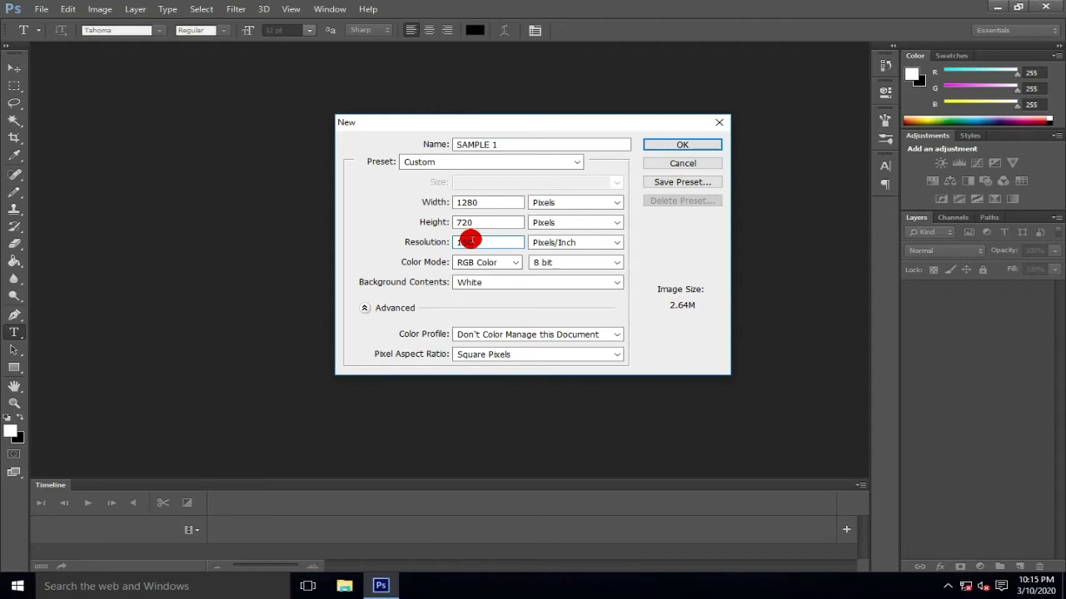
{"action": "left_click", "coordinate": [688, 145]}
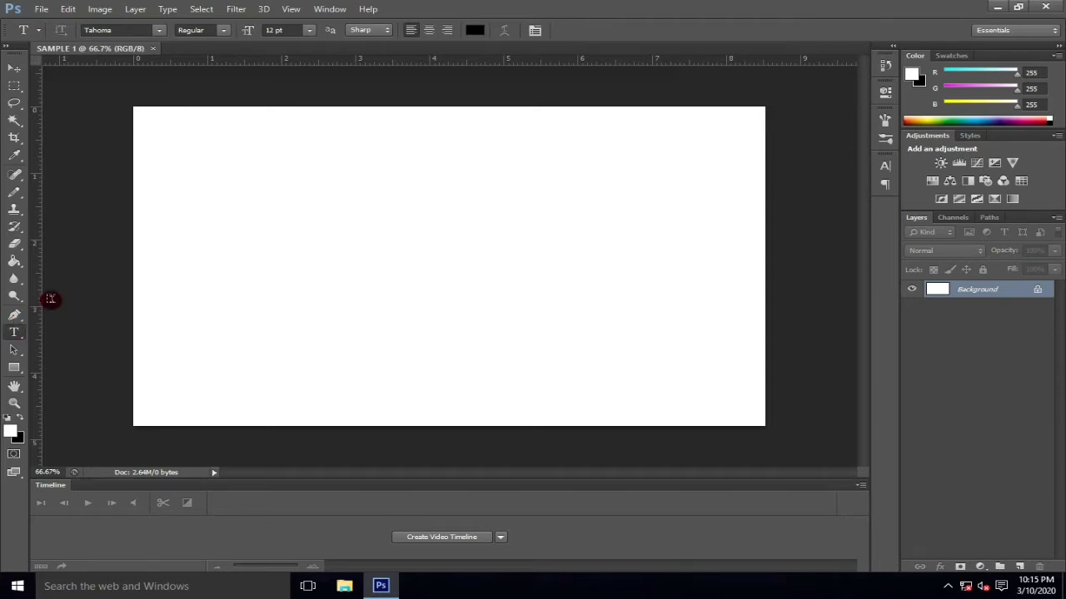
Step: Draw a paragraph text box near the upper left, type EXAMPLE, and select the word
{"action": "left_click_drag", "start_coordinate": [188, 215], "coordinate": [692, 314]}
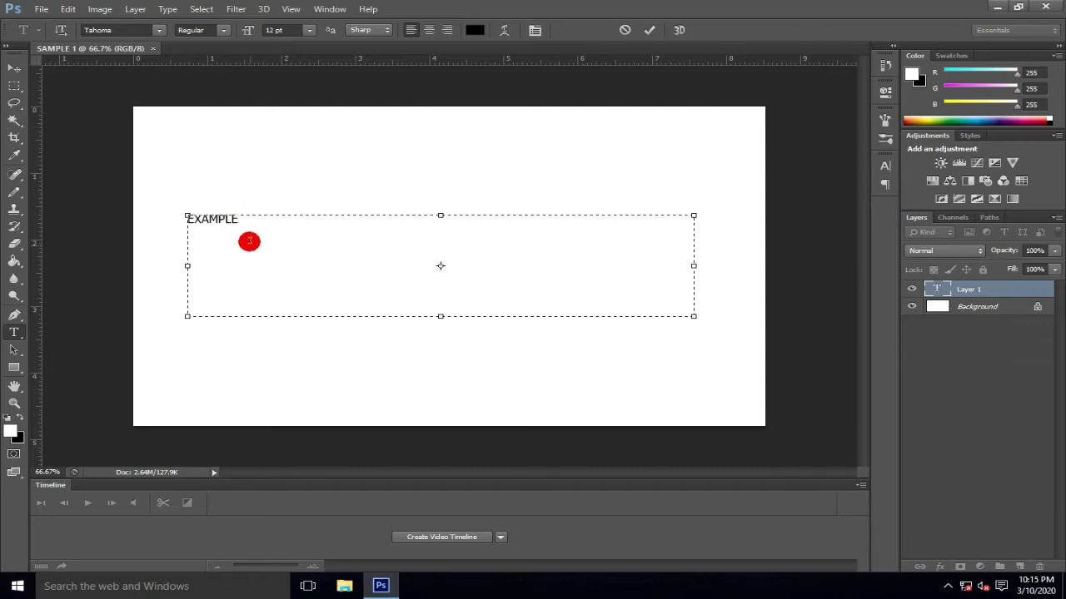
{"action": "double_click", "coordinate": [188, 217]}
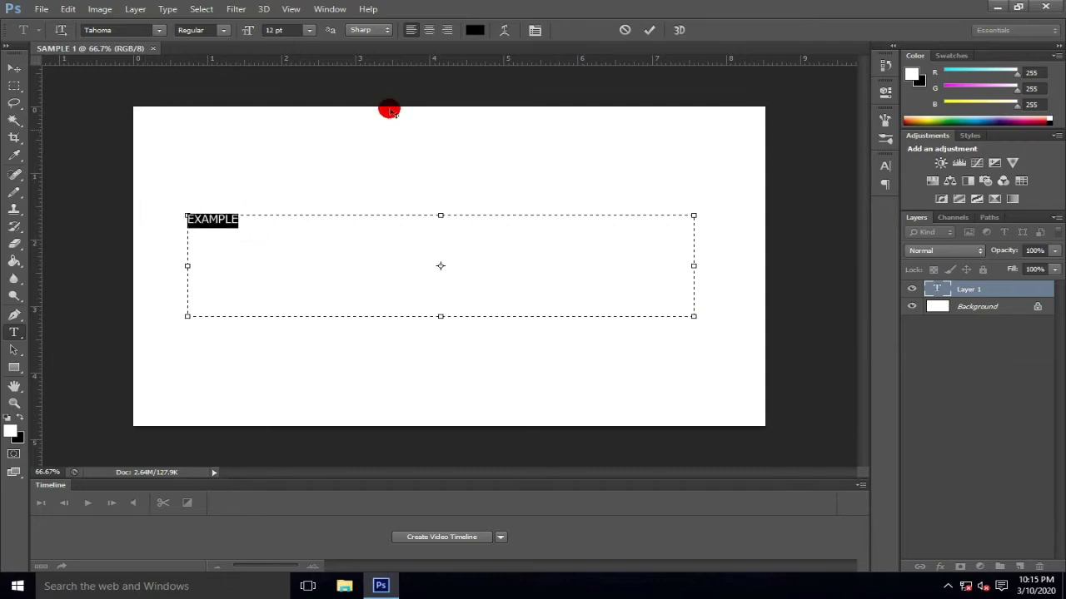
Step: Change the EXAMPLE font to Aldo the Apache in the Character panel
{"action": "left_click", "coordinate": [533, 30]}
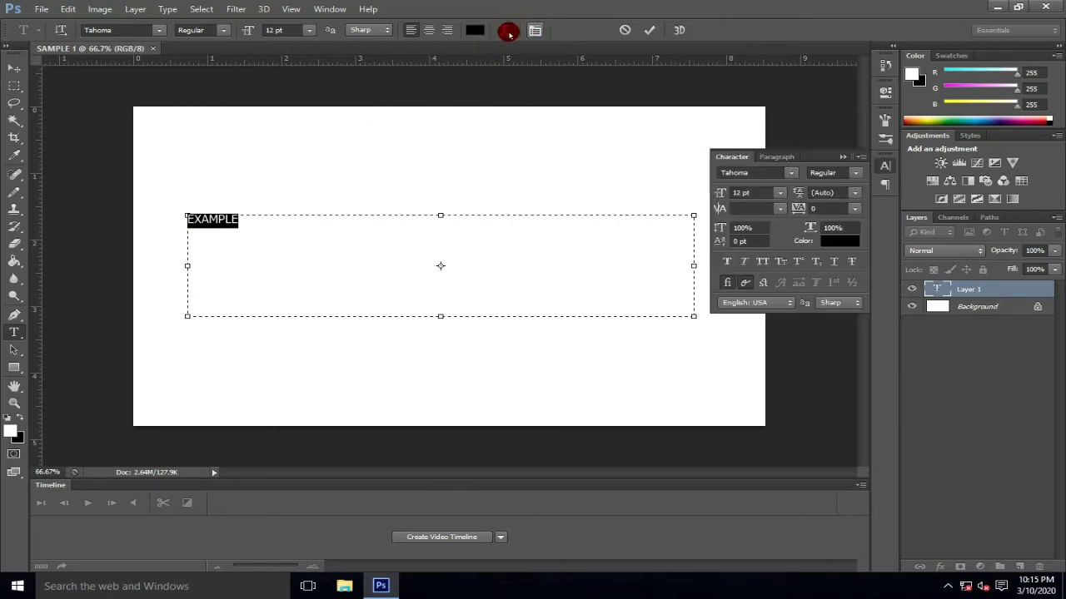
{"action": "left_click", "coordinate": [791, 175]}
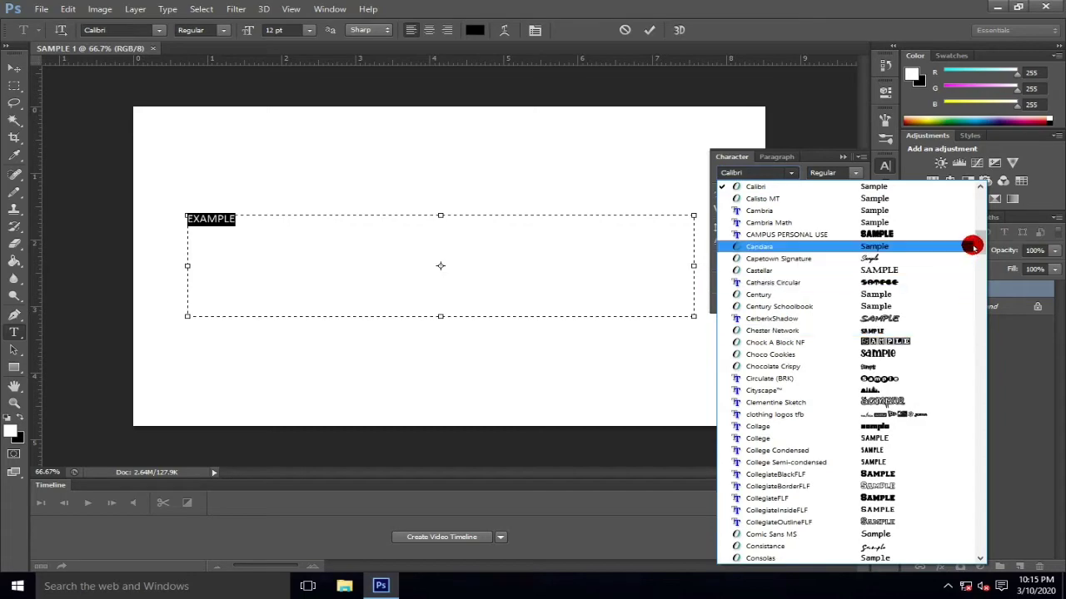
{"action": "left_click_drag", "start_coordinate": [981, 225], "coordinate": [981, 204]}
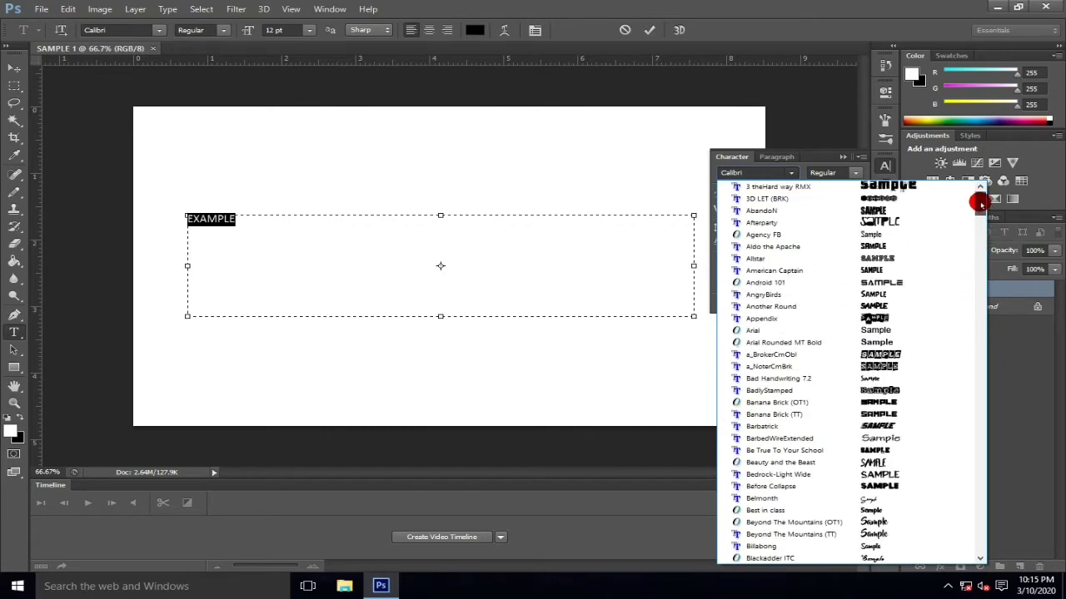
{"action": "left_click", "coordinate": [906, 247]}
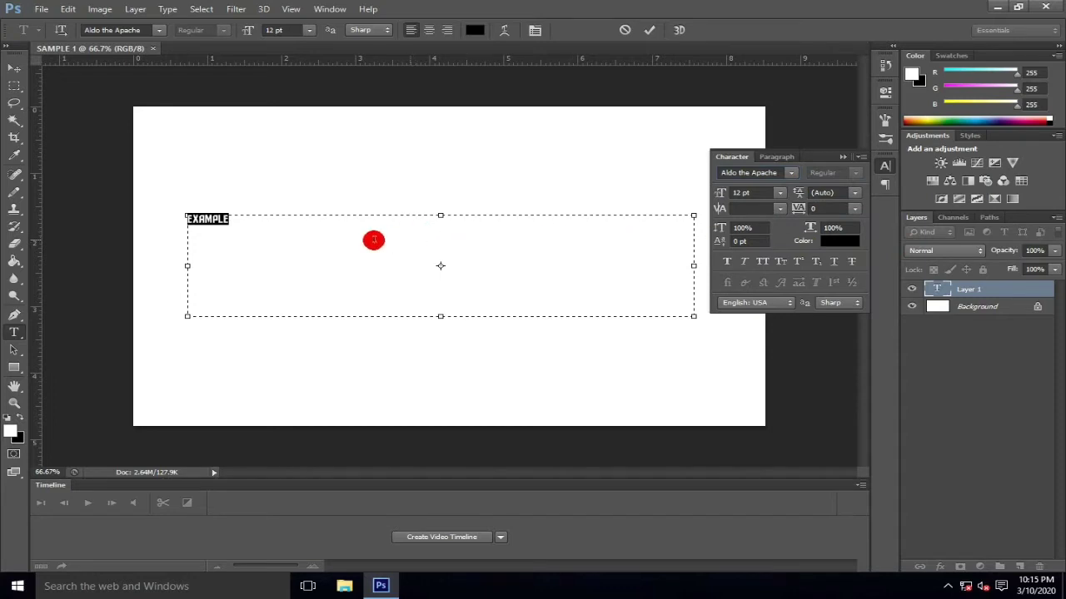
Step: Select all the text and set its font size to 150 pt
{"action": "left_click", "coordinate": [249, 225]}
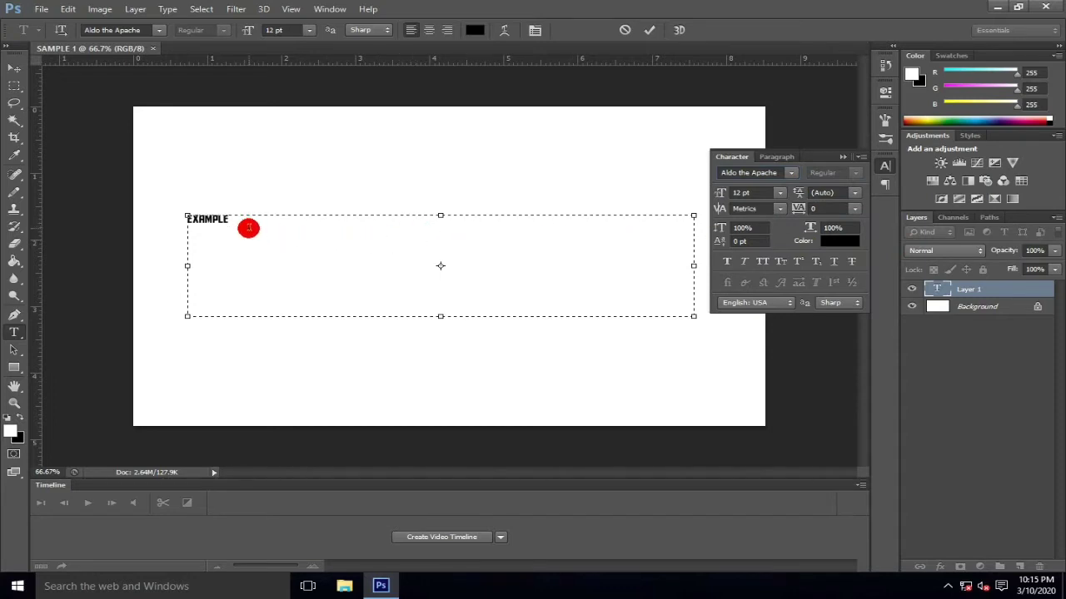
{"action": "key", "text": "ctrl+a"}
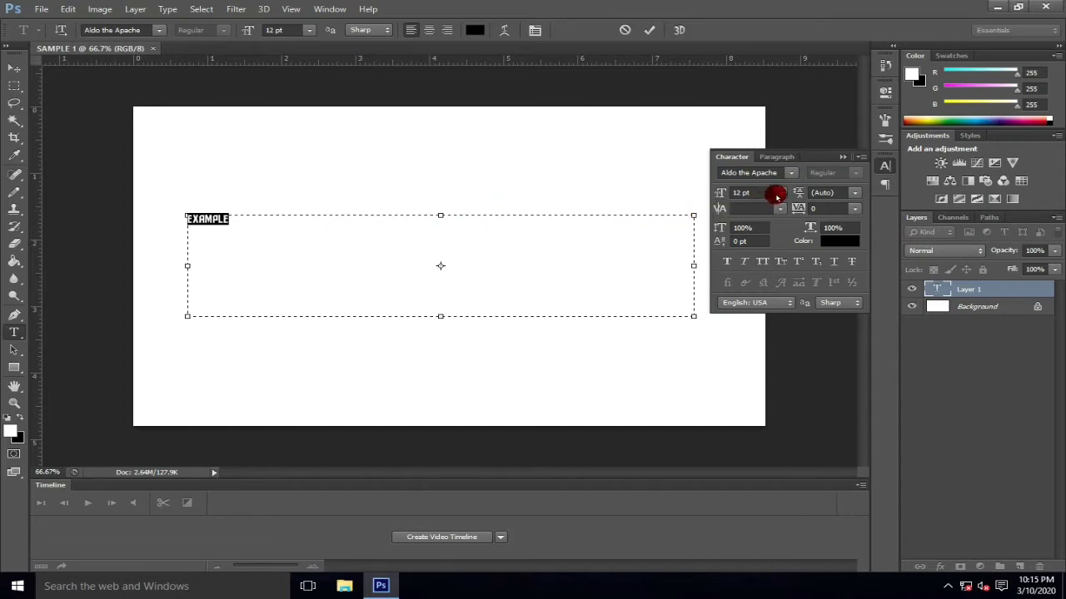
{"action": "left_click", "coordinate": [776, 196]}
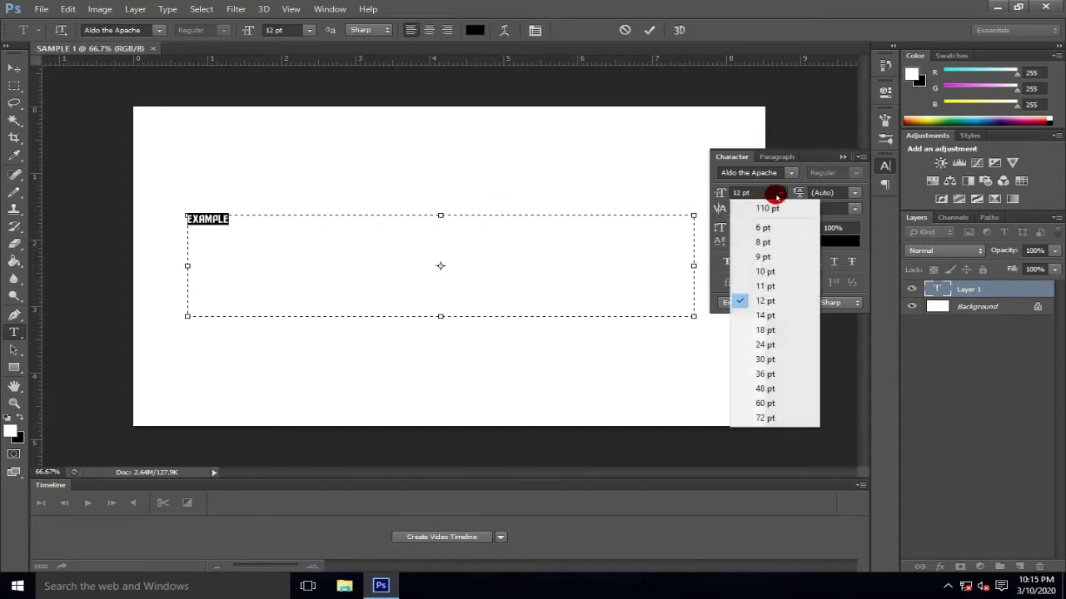
{"action": "left_click", "coordinate": [753, 419]}
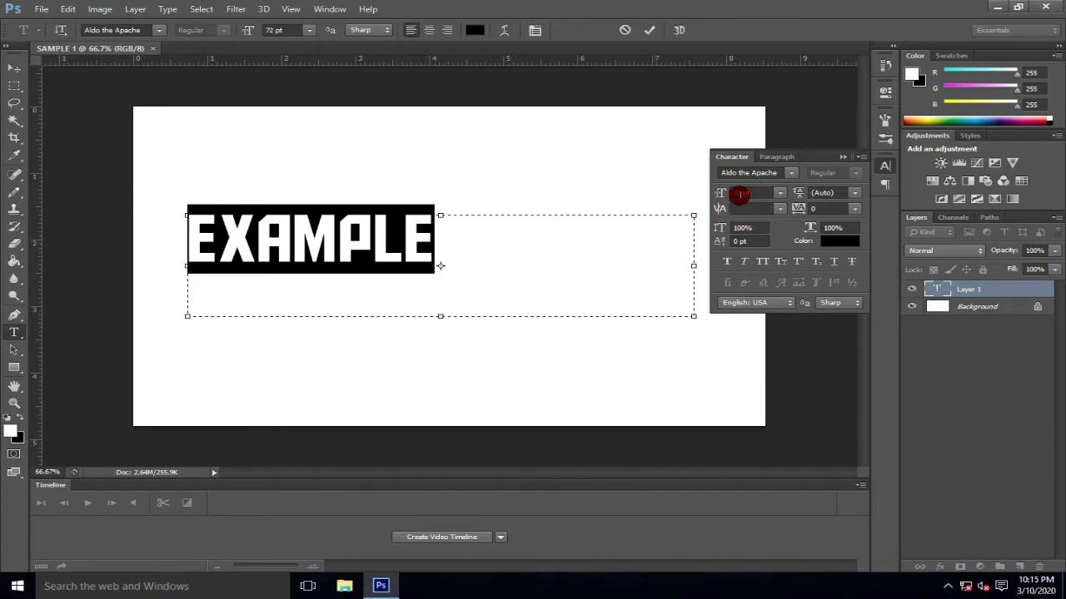
{"action": "left_click", "coordinate": [740, 195]}
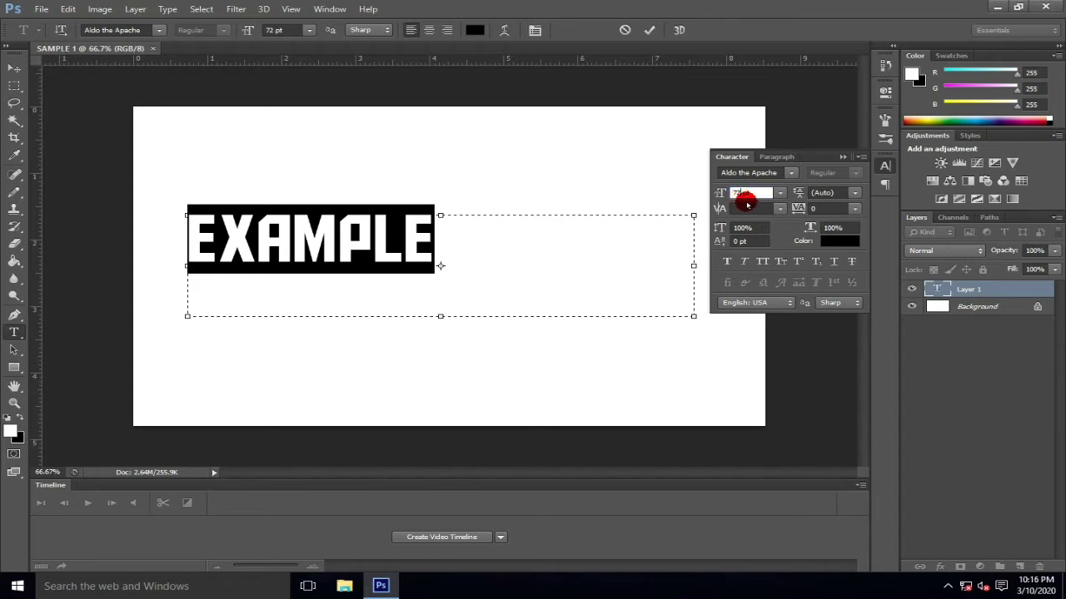
{"action": "type", "text": "7"}
{"action": "key", "text": "Return"}
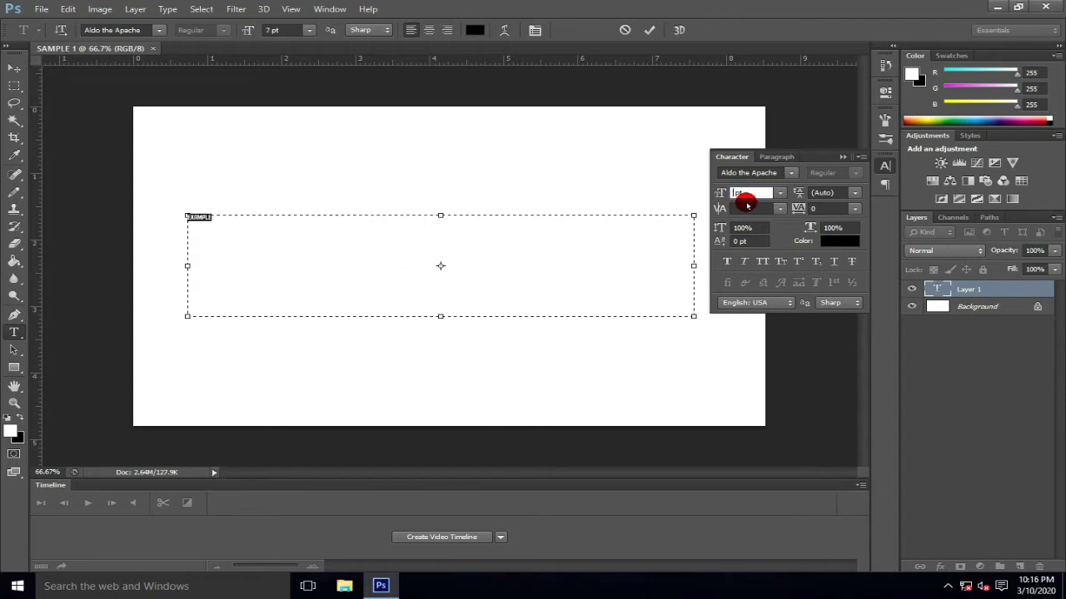
{"action": "type", "text": "1"}
{"action": "key", "text": "Return"}
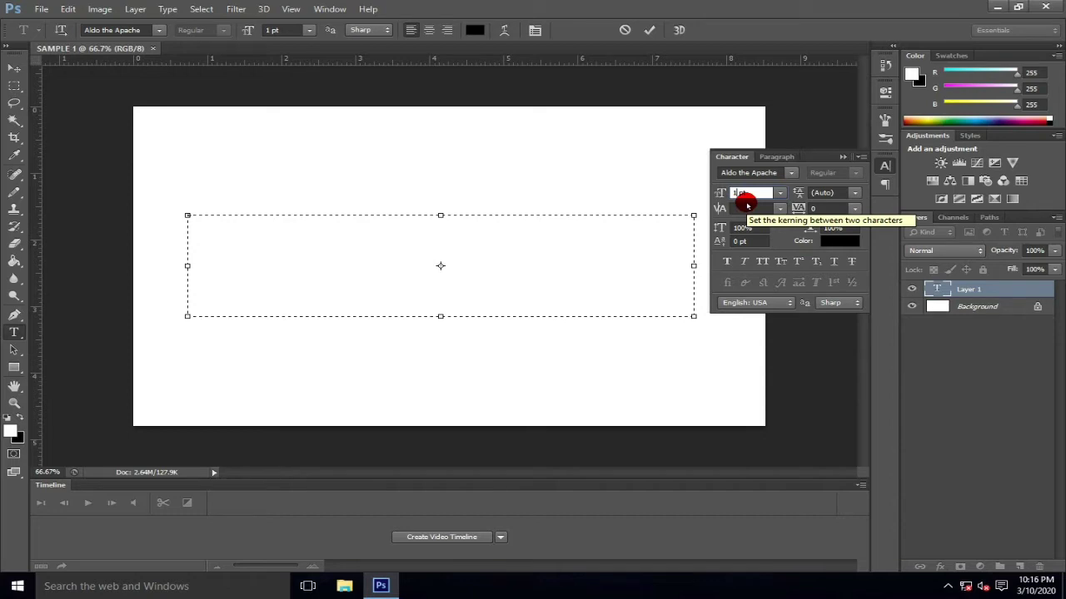
{"action": "type", "text": "12"}
{"action": "key", "text": "Return"}
{"action": "type", "text": "120"}
{"action": "key", "text": "Return"}
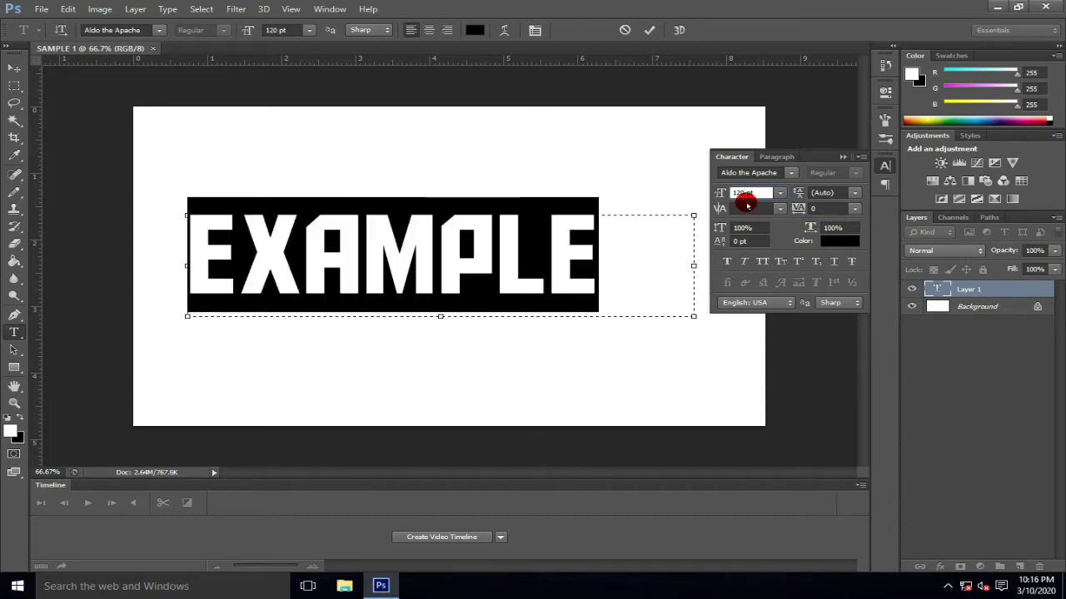
{"action": "type", "text": "1"}
{"action": "key", "text": "Return"}
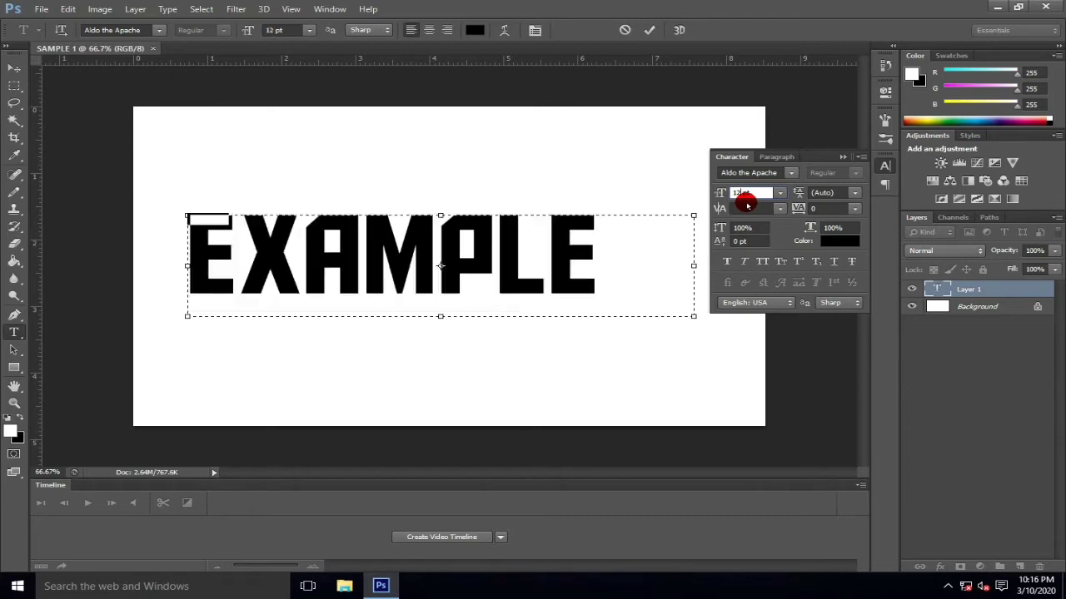
{"action": "type", "text": "150"}
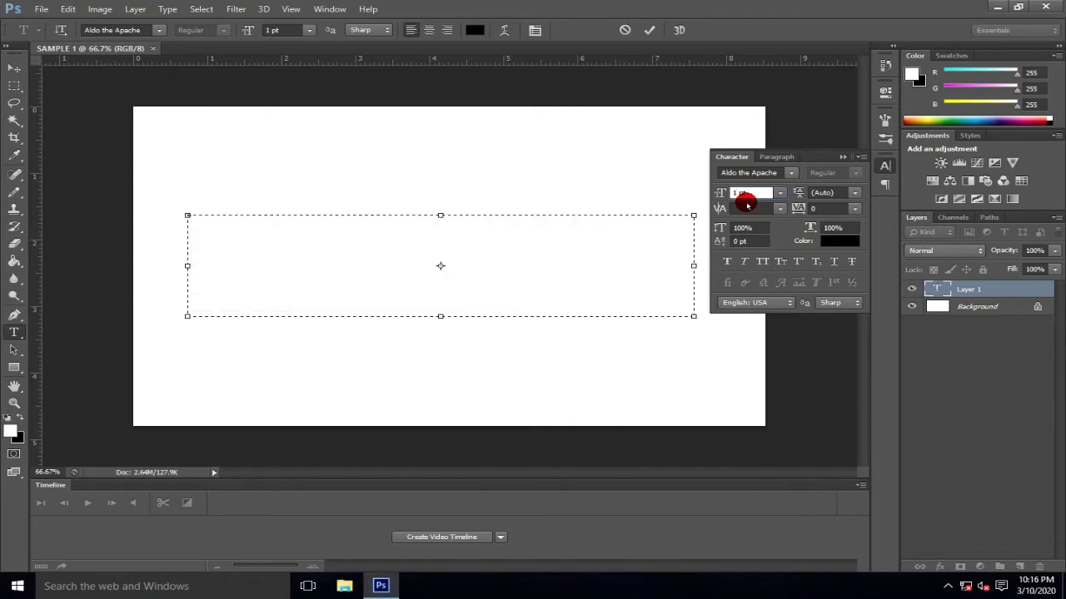
{"action": "key", "text": "Return"}
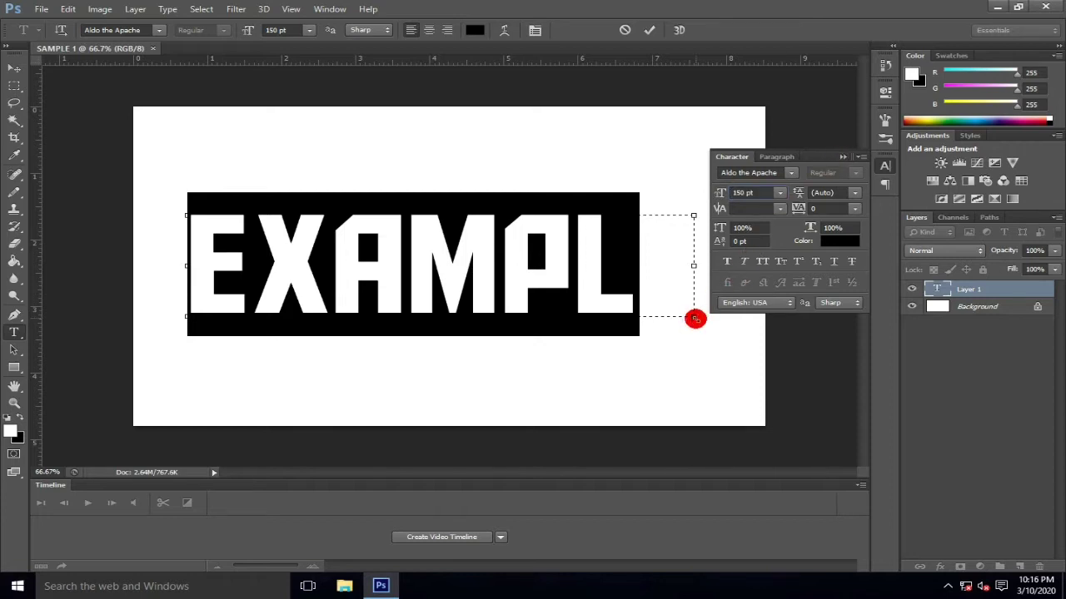
Step: Widen the text box so the final E shows, commit the text, and nudge it slightly
{"action": "left_click_drag", "start_coordinate": [694, 318], "coordinate": [730, 325]}
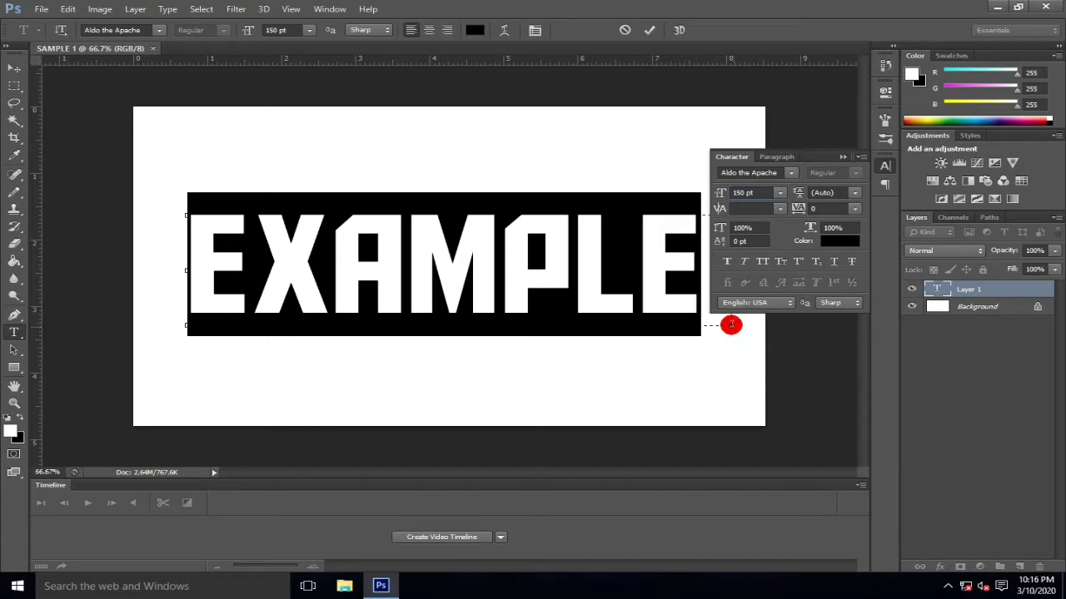
{"action": "left_click", "coordinate": [841, 157]}
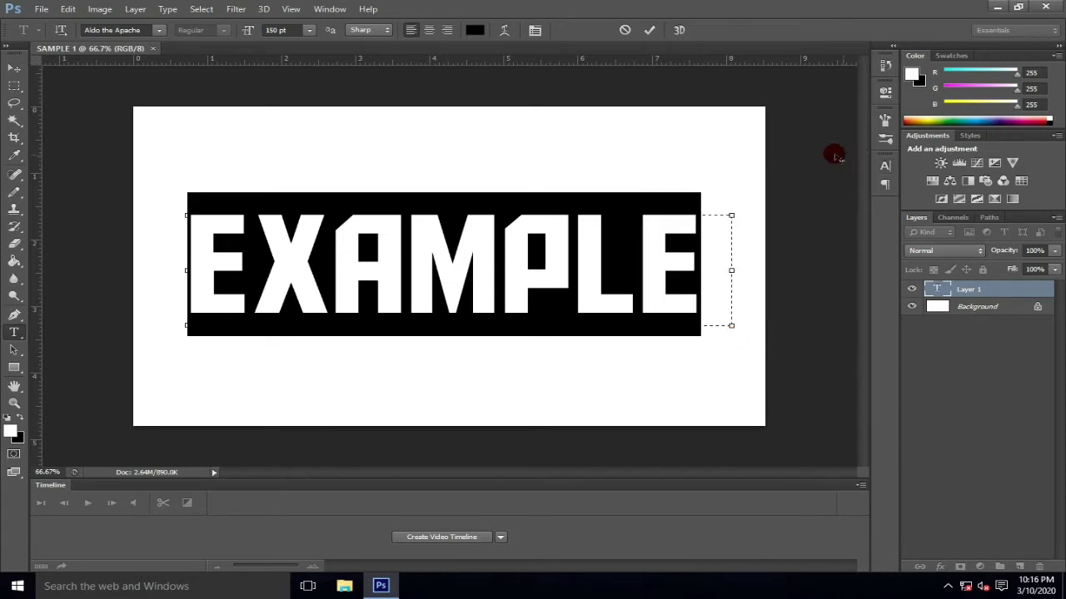
{"action": "left_click", "coordinate": [14, 74]}
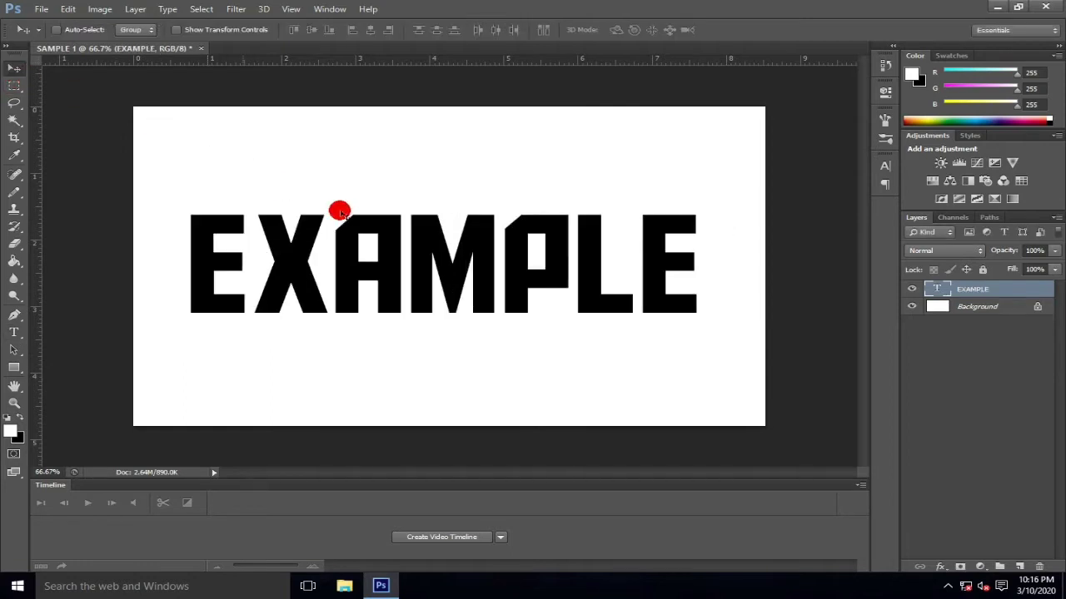
{"action": "left_click_drag", "start_coordinate": [415, 262], "coordinate": [418, 257]}
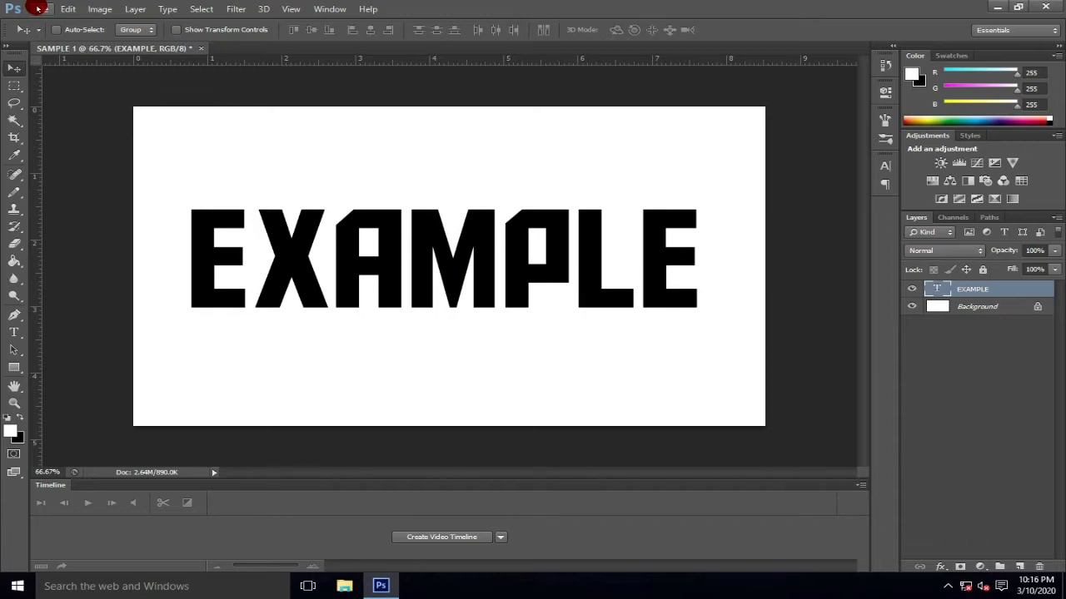
Step: Open the night-landscape JPG from the Desktop's Materials Sample 1 folder
{"action": "left_click", "coordinate": [38, 8]}
{"action": "left_click", "coordinate": [53, 38]}
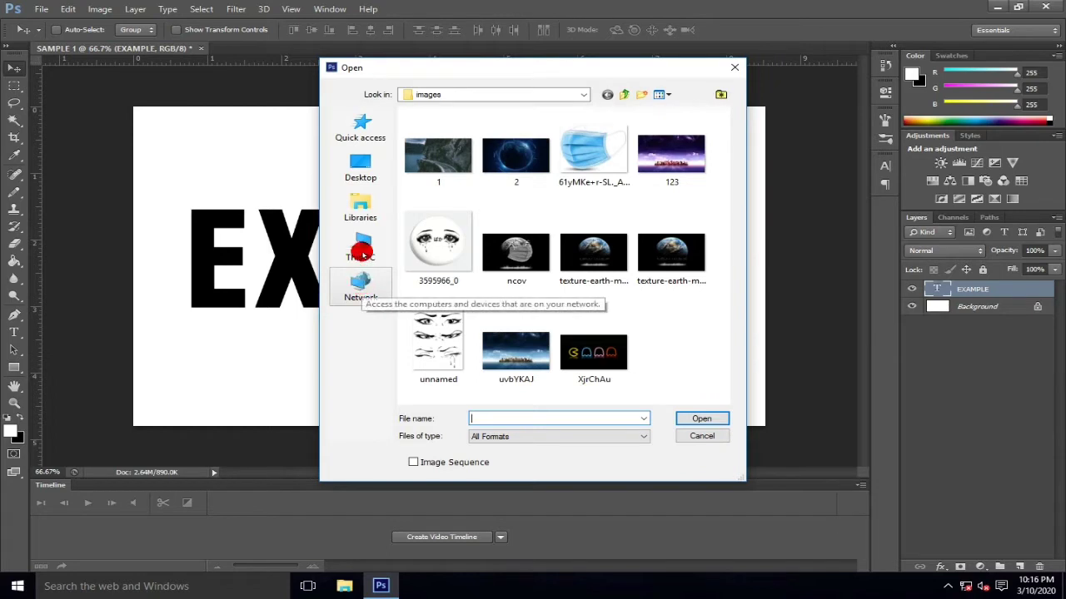
{"action": "left_click", "coordinate": [362, 170]}
{"action": "scroll", "coordinate": [491, 337], "scroll_direction": "down", "scroll_amount": 3}
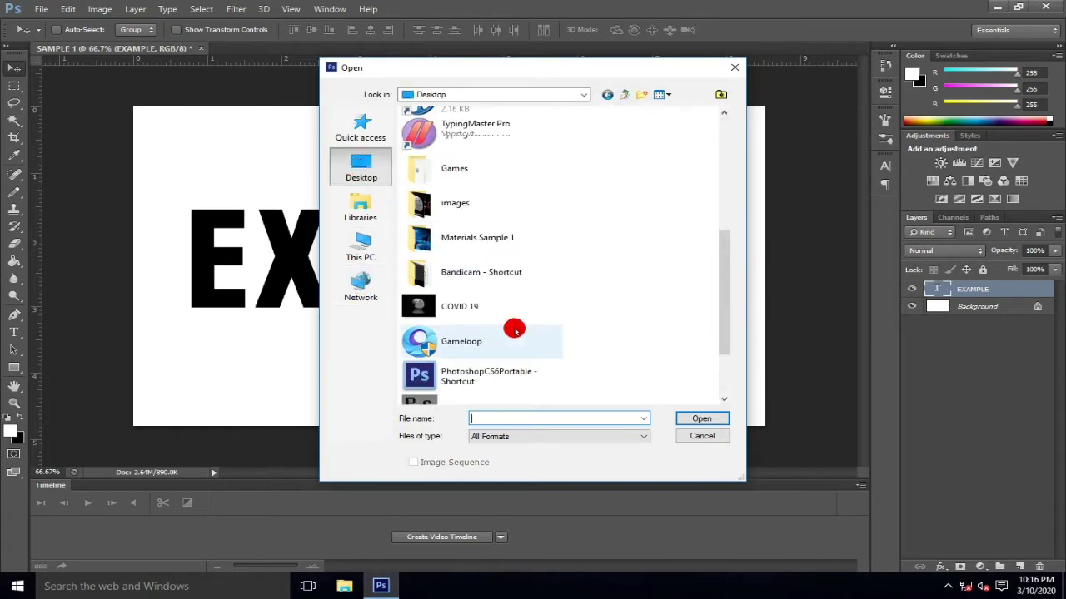
{"action": "double_click", "coordinate": [483, 239]}
{"action": "left_click", "coordinate": [467, 196]}
{"action": "left_click", "coordinate": [702, 416]}
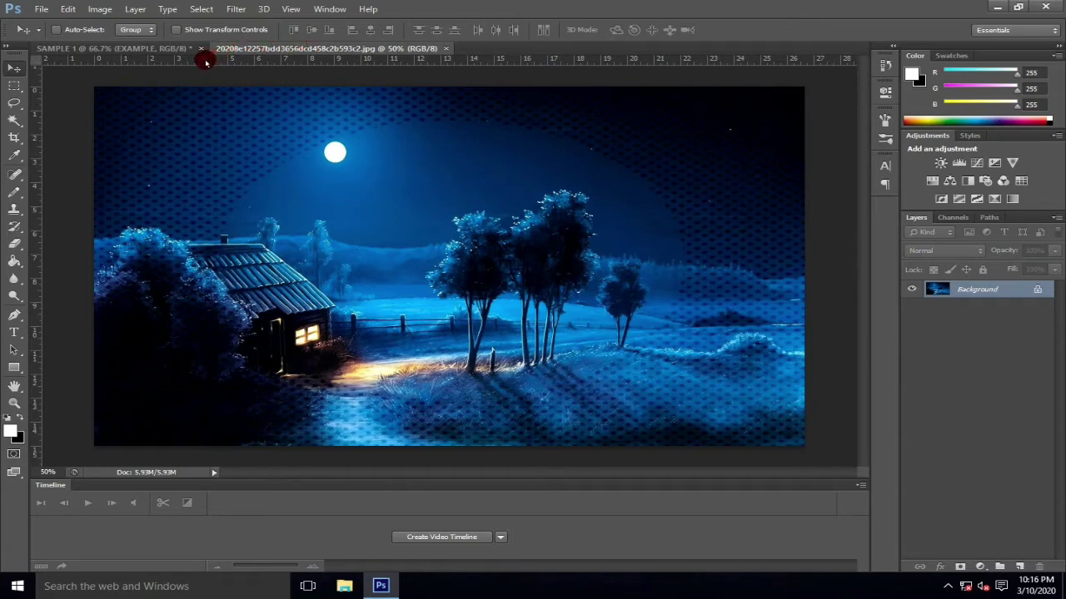
Step: Float both documents and drag the landscape photo onto SAMPLE 1 as a new layer
{"action": "left_click_drag", "start_coordinate": [177, 52], "coordinate": [252, 119]}
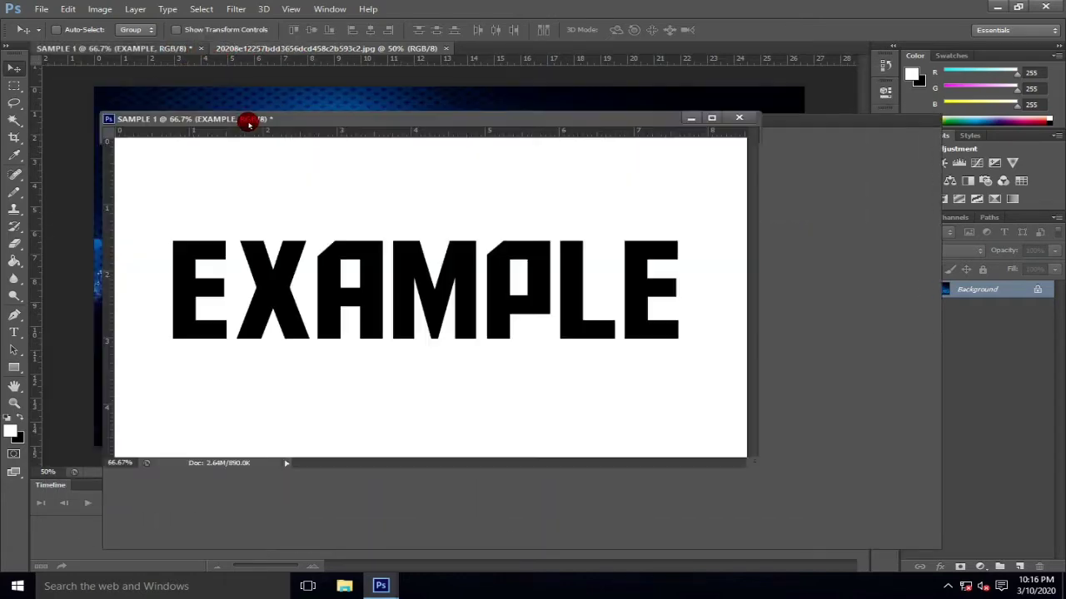
{"action": "left_click_drag", "start_coordinate": [229, 50], "coordinate": [381, 77]}
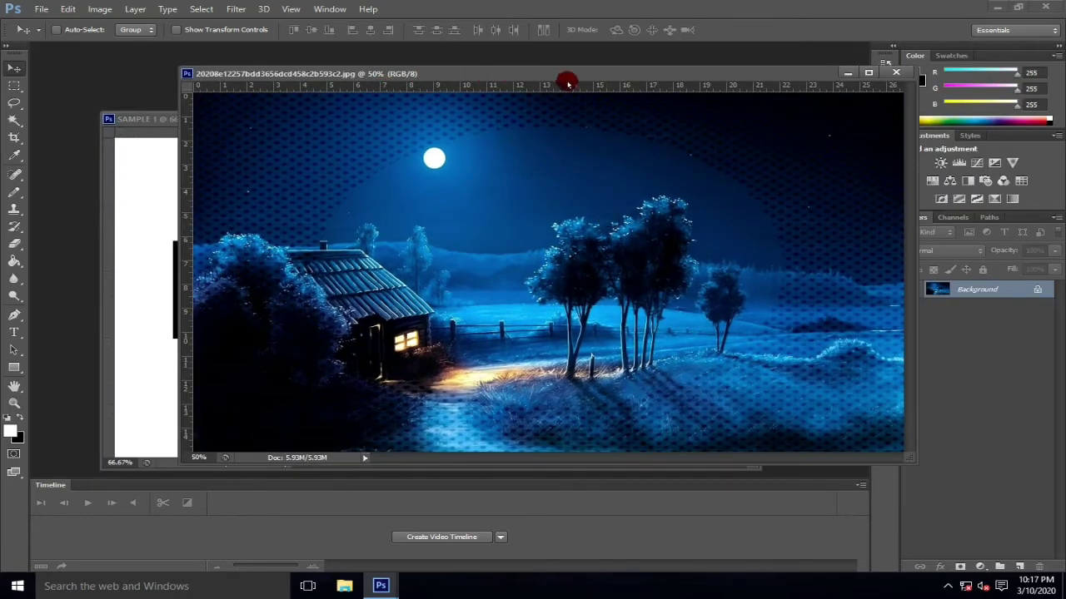
{"action": "left_click_drag", "start_coordinate": [566, 75], "coordinate": [695, 84]}
{"action": "left_click", "coordinate": [253, 159]}
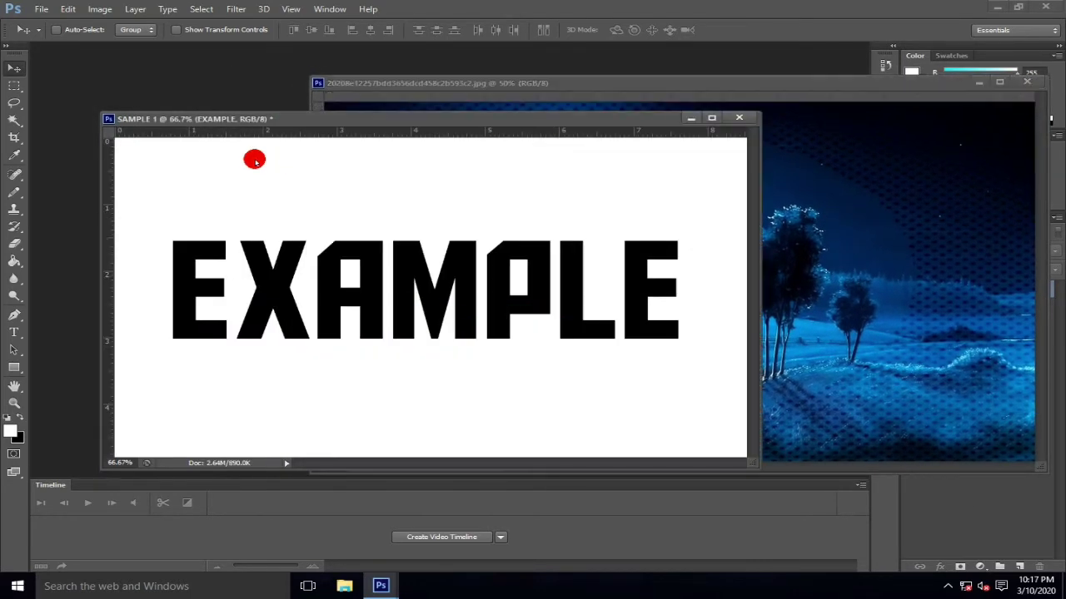
{"action": "left_click", "coordinate": [881, 221]}
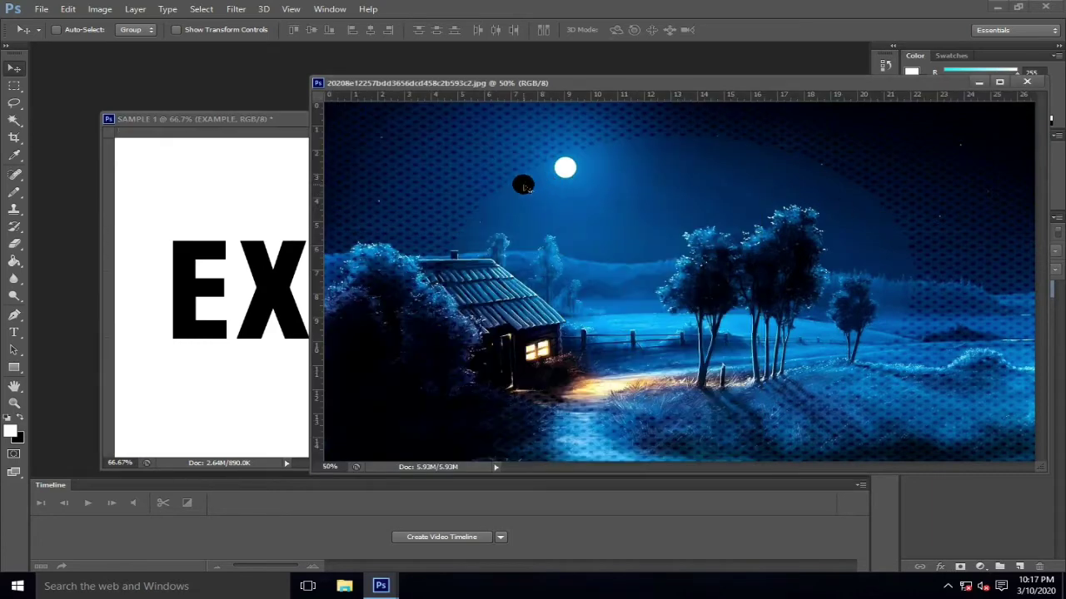
{"action": "left_click_drag", "start_coordinate": [528, 200], "coordinate": [288, 200]}
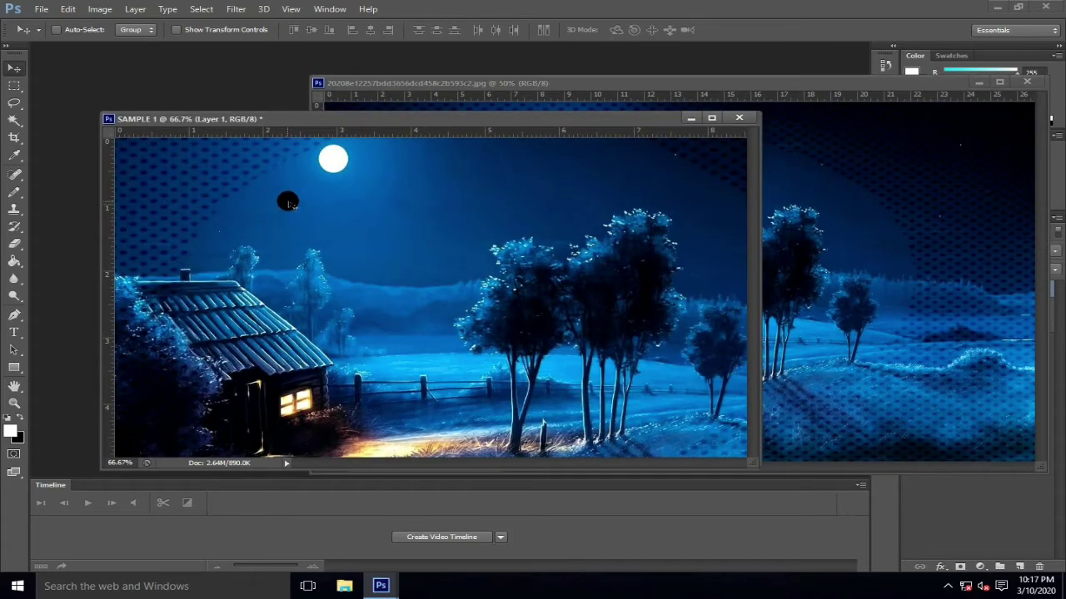
Step: Close the landscape photo's document and dock SAMPLE 1 back into the workspace
{"action": "left_click", "coordinate": [985, 87]}
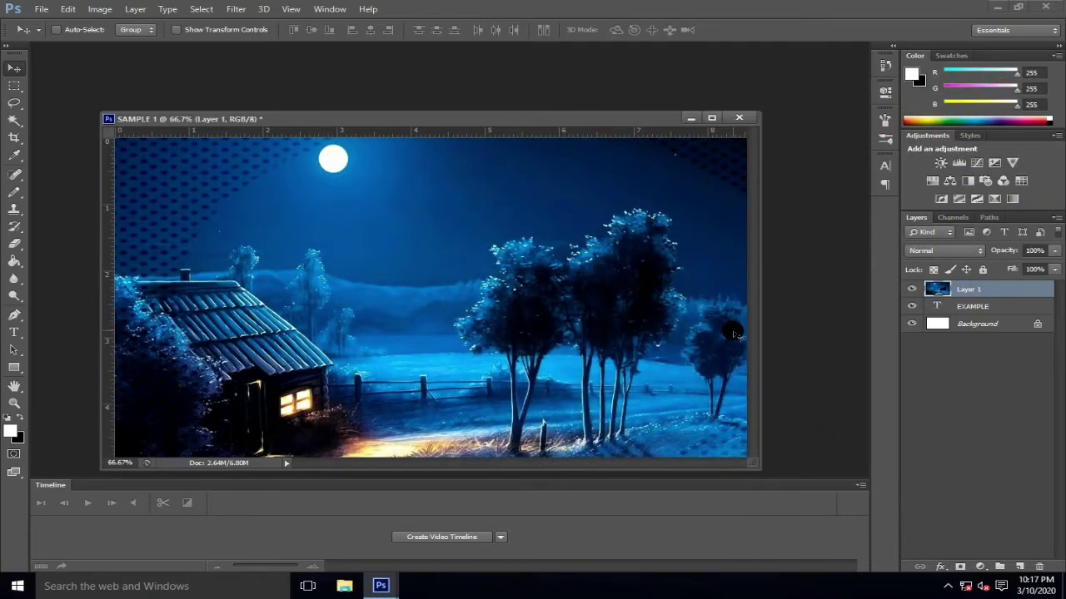
{"action": "left_click", "coordinate": [707, 117]}
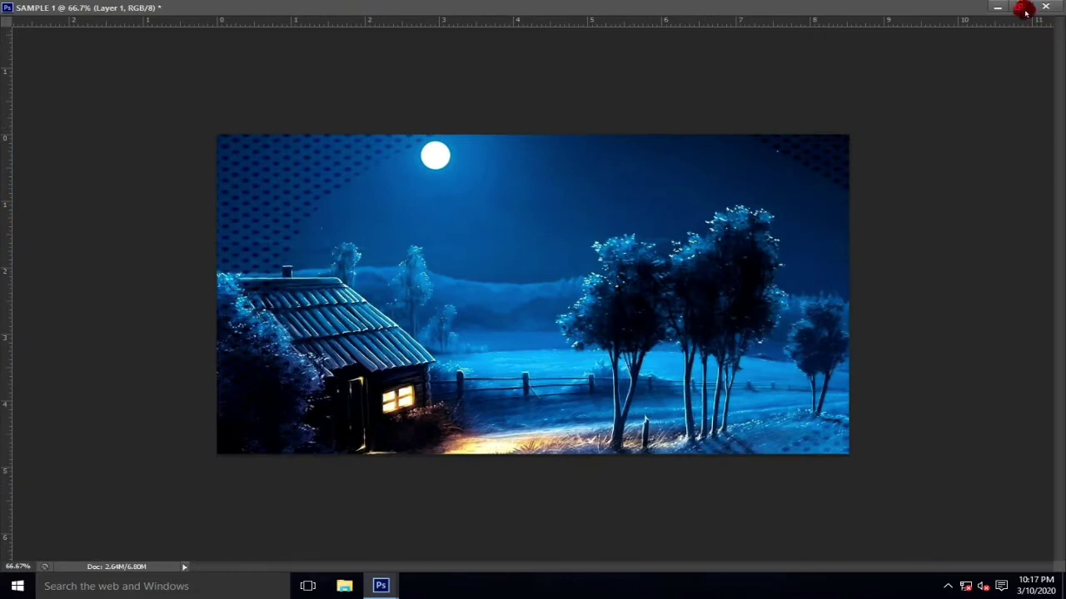
{"action": "left_click", "coordinate": [1022, 8]}
{"action": "left_click_drag", "start_coordinate": [497, 115], "coordinate": [472, 79]}
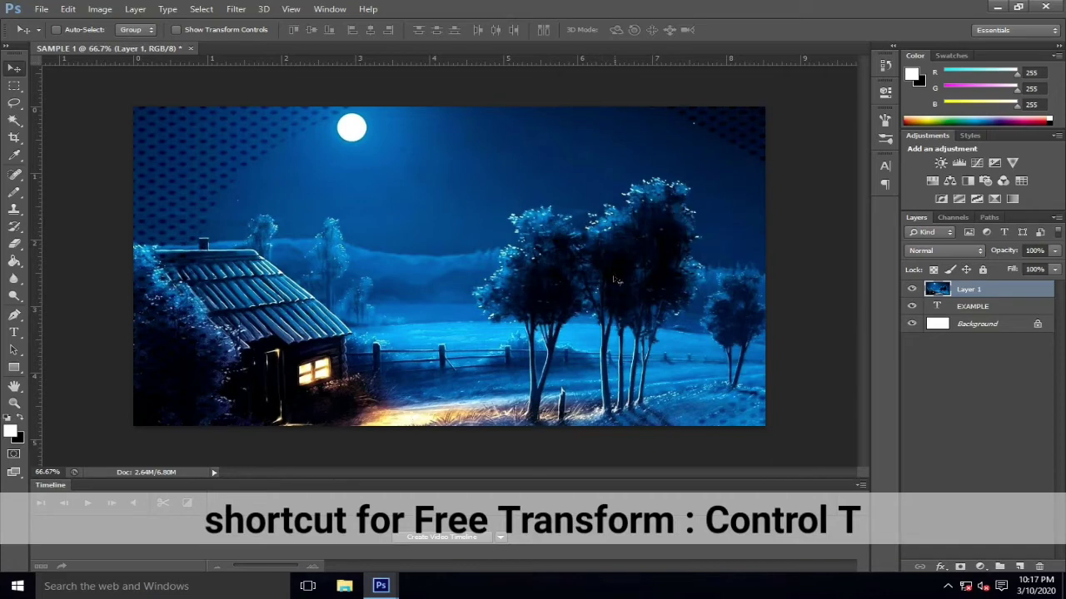
Step: Scale the landscape layer to about 58% and position it inside the white canvas
{"action": "key", "text": "ctrl+t"}
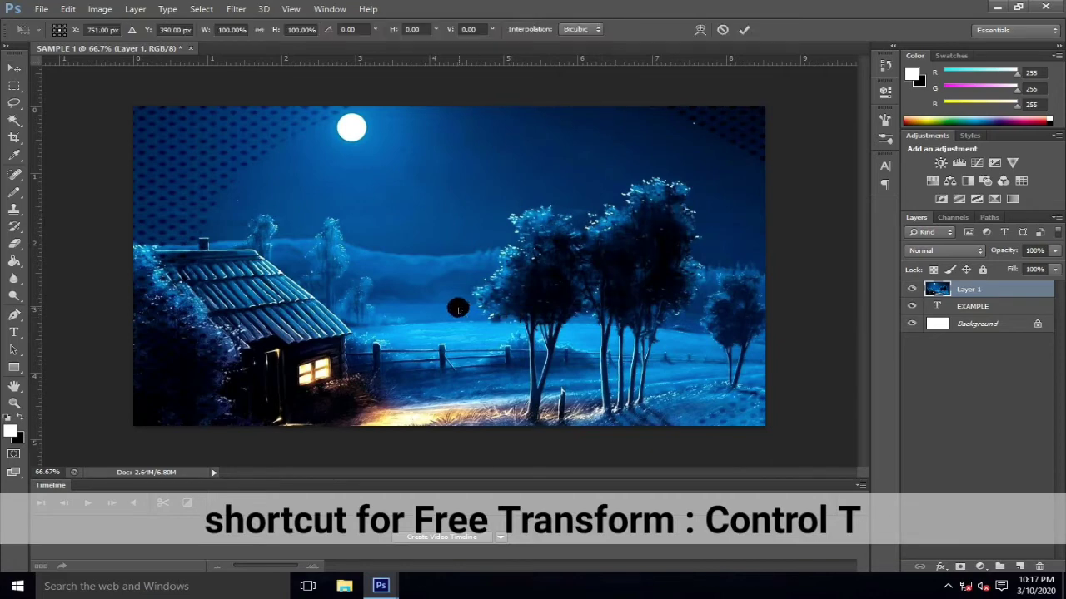
{"action": "left_click_drag", "start_coordinate": [261, 194], "coordinate": [398, 289]}
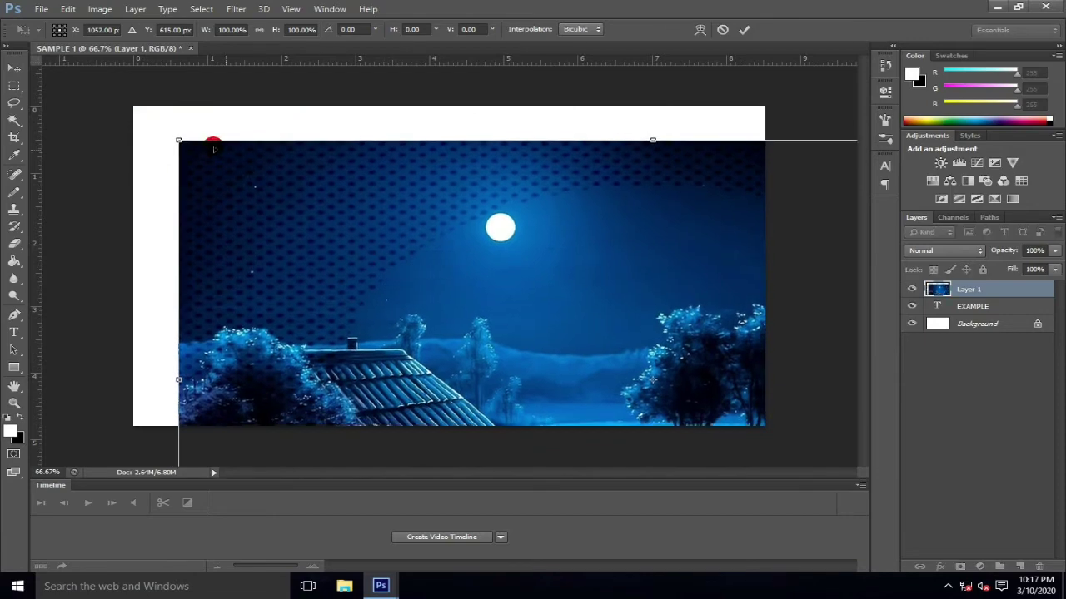
{"action": "left_click_drag", "start_coordinate": [178, 140], "coordinate": [375, 241]}
{"action": "left_click_drag", "start_coordinate": [573, 338], "coordinate": [374, 222]}
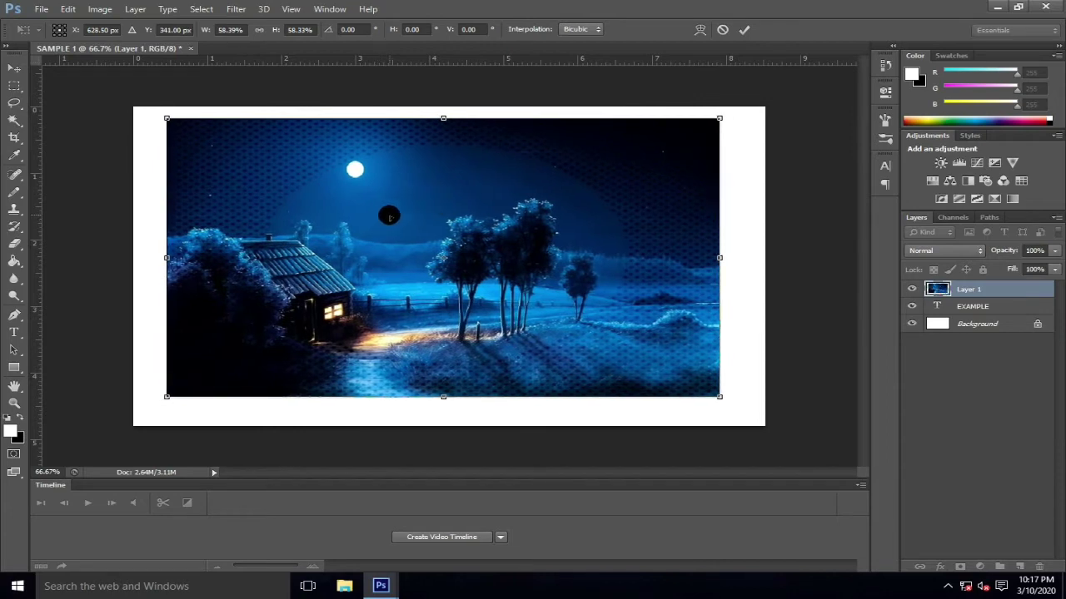
{"action": "key", "text": "Return"}
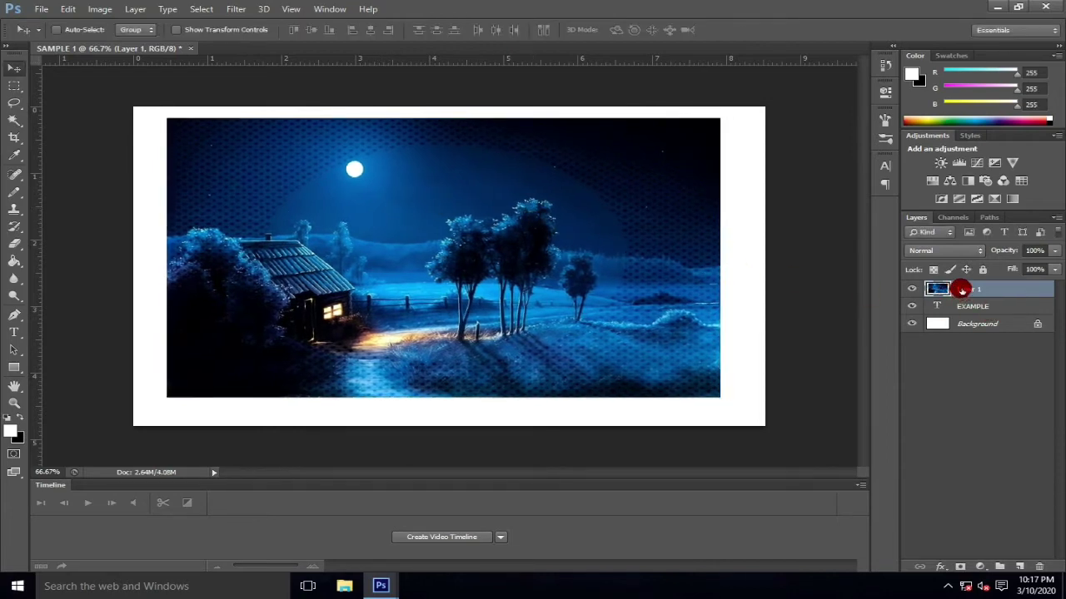
Step: Clip the landscape to the EXAMPLE text, then scale, widen and squash it to fit the letters
{"action": "right_click", "coordinate": [962, 289]}
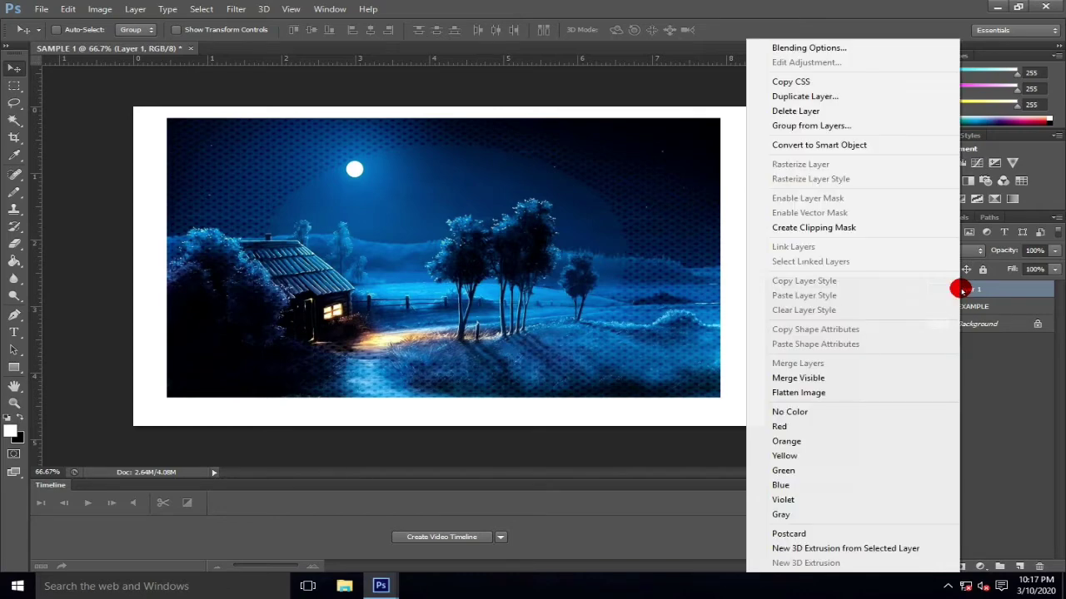
{"action": "left_click", "coordinate": [844, 228]}
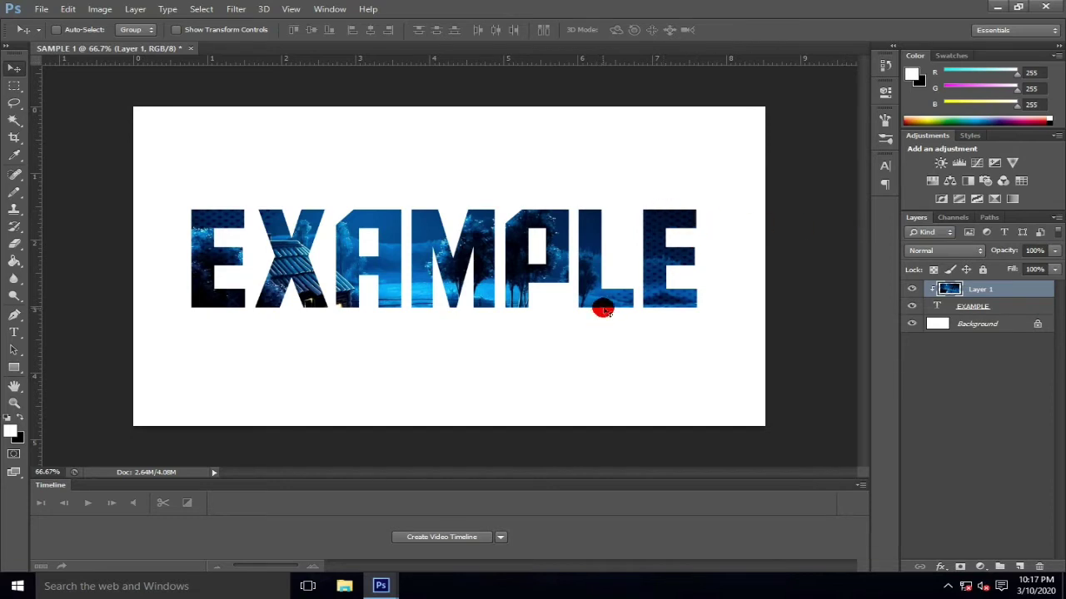
{"action": "key", "text": "ctrl+t"}
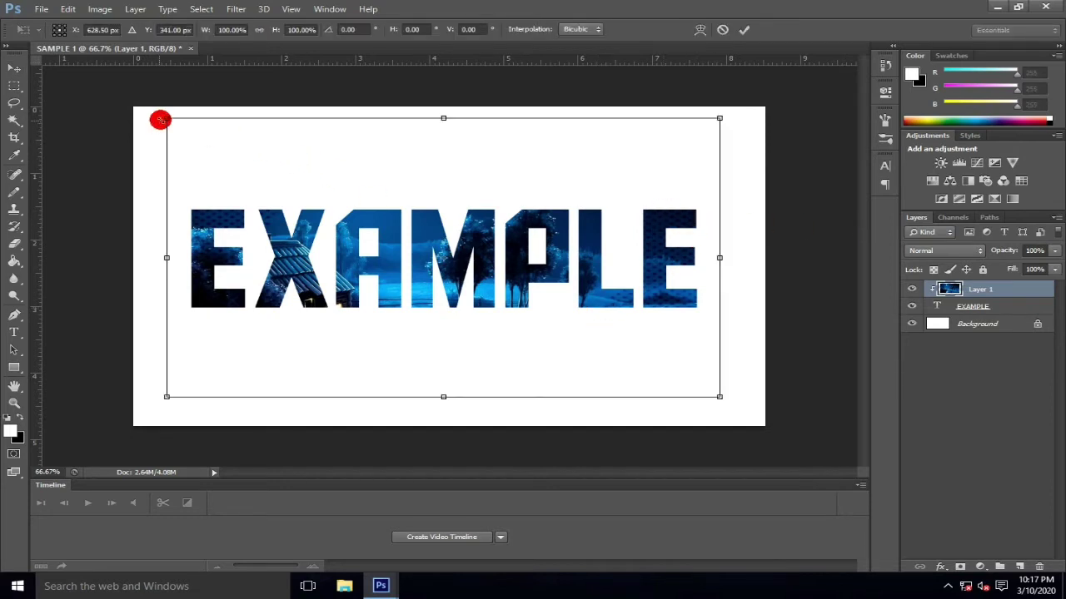
{"action": "left_click_drag", "start_coordinate": [170, 132], "coordinate": [301, 235]}
{"action": "left_click", "coordinate": [636, 286]}
{"action": "left_click_drag", "start_coordinate": [646, 281], "coordinate": [694, 282]}
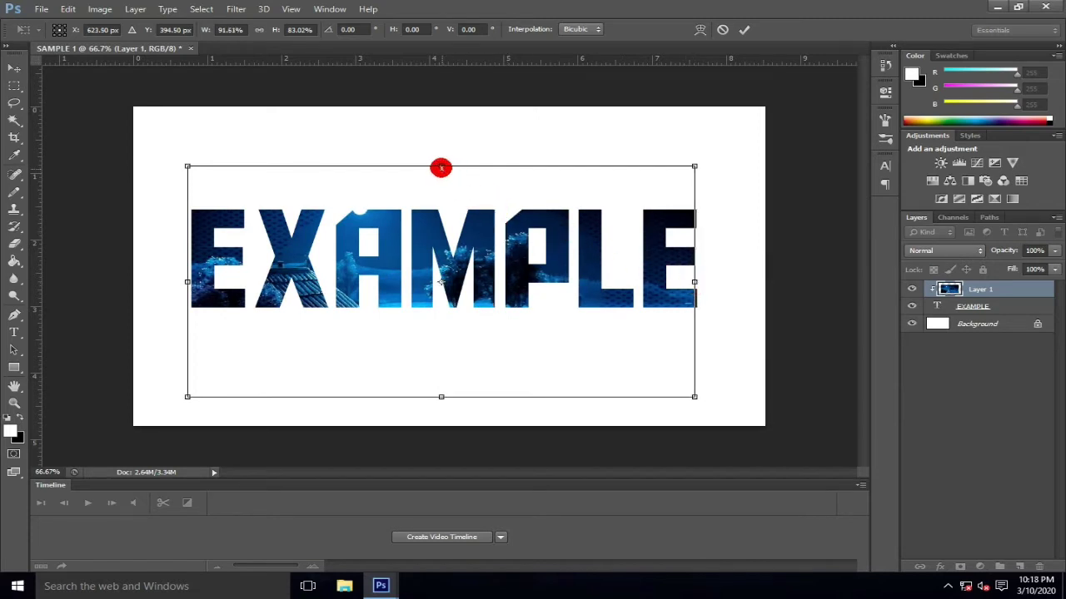
{"action": "left_click_drag", "start_coordinate": [441, 167], "coordinate": [445, 210]}
{"action": "left_click_drag", "start_coordinate": [442, 397], "coordinate": [460, 304]}
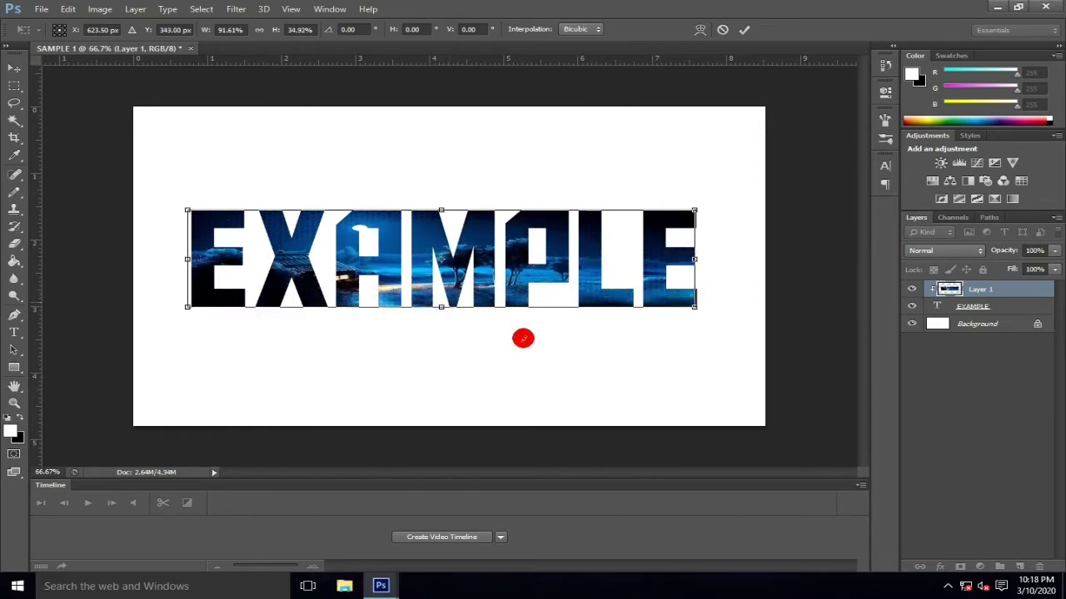
{"action": "key", "text": "Return"}
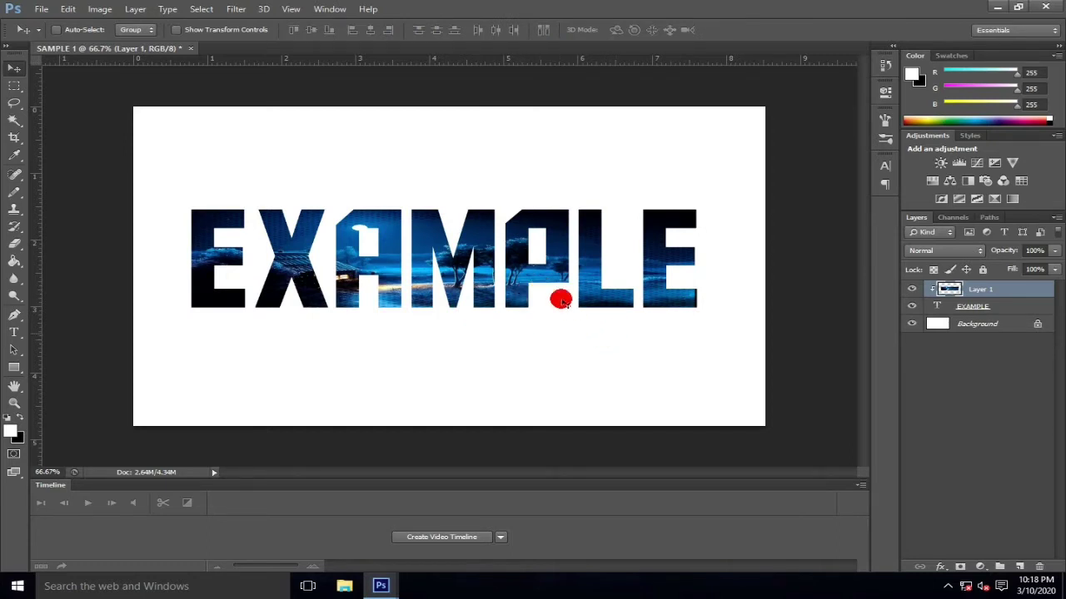
Step: Fine-tune the photo's width and height with further transforms until every letter is covered
{"action": "key", "text": "ctrl+t"}
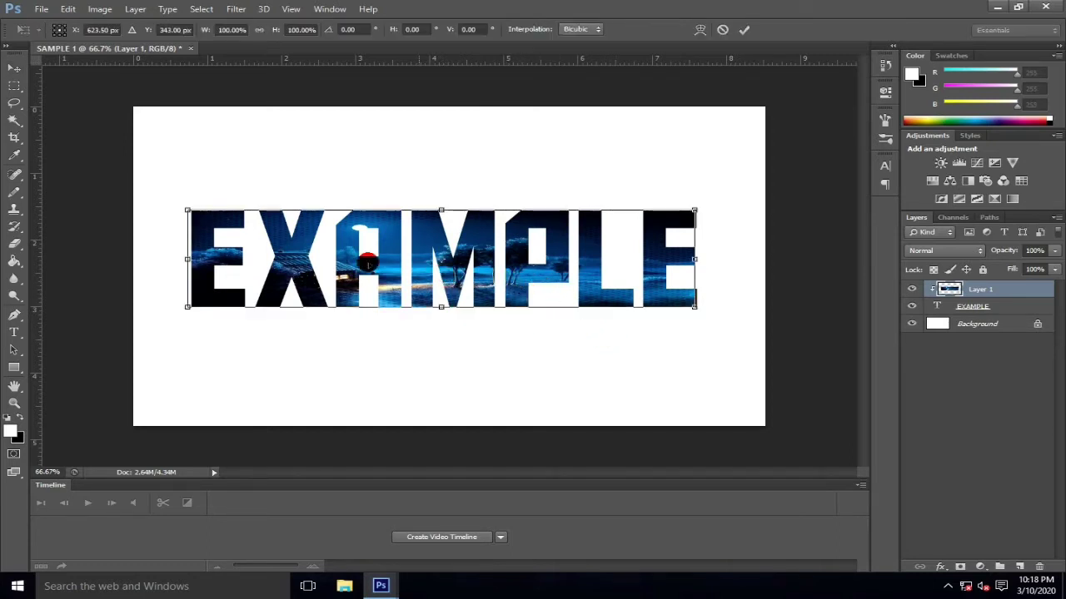
{"action": "mouse_move", "coordinate": [191, 258]}
{"action": "left_mouse_down"}
{"action": "mouse_move", "coordinate": [82, 258]}
{"action": "mouse_move", "coordinate": [191, 255]}
{"action": "left_mouse_up"}
{"action": "key", "text": "Return"}
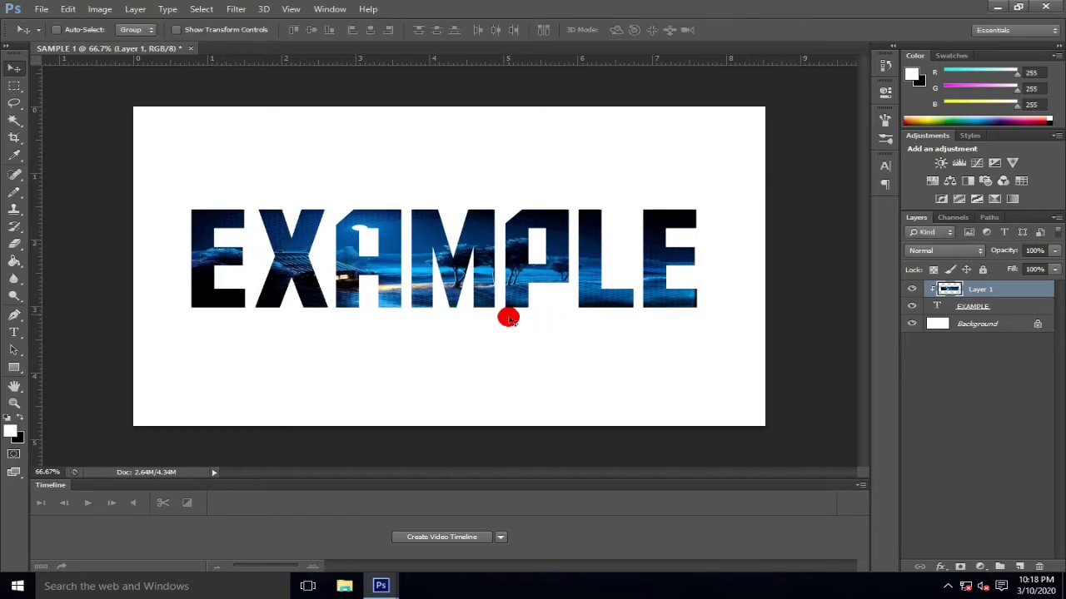
{"action": "key", "text": "ctrl+t"}
{"action": "left_click_drag", "start_coordinate": [442, 305], "coordinate": [435, 286]}
{"action": "key", "text": "Escape"}
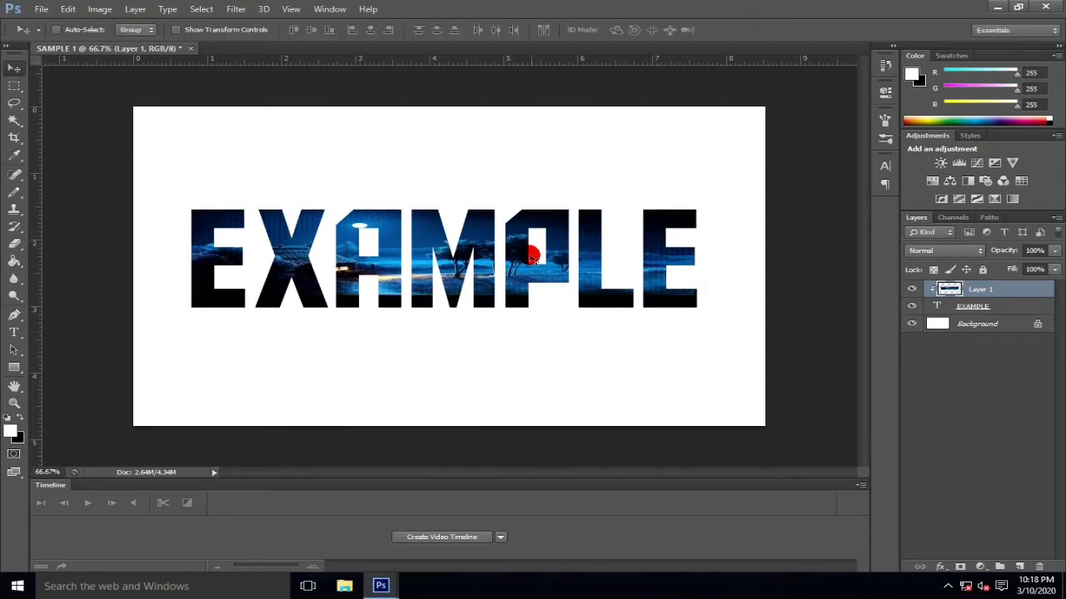
{"action": "key", "text": "ctrl+t"}
{"action": "left_click_drag", "start_coordinate": [444, 214], "coordinate": [444, 204]}
{"action": "key", "text": "Return"}
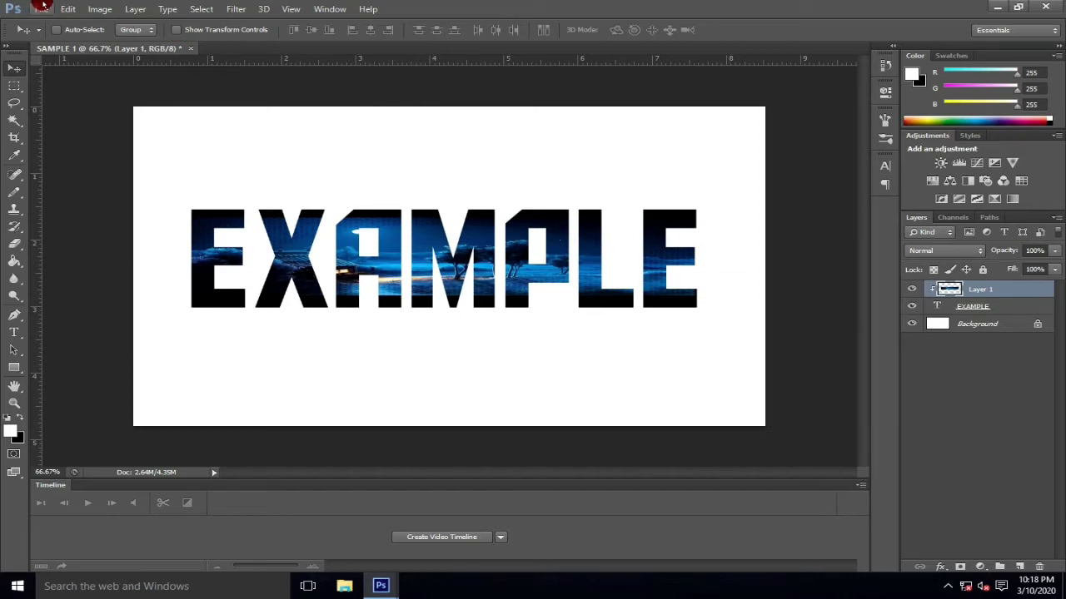
Step: Save a JPEG copy named 'SAMPLE 1 PLAIN.jpg' in the Materials Sample 1 folder
{"action": "left_click", "coordinate": [43, 8]}
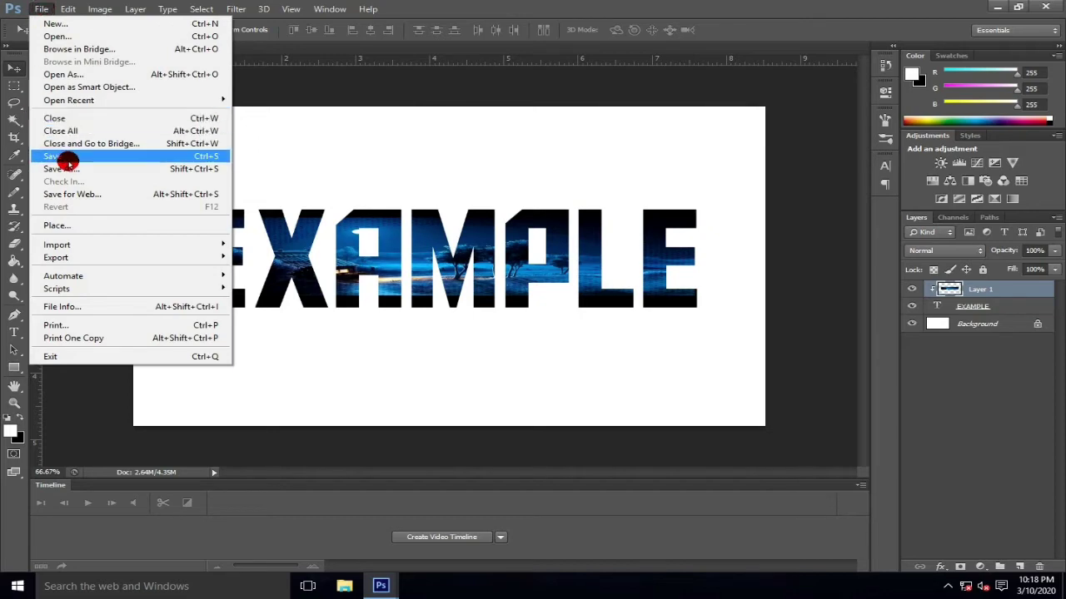
{"action": "left_click", "coordinate": [136, 168]}
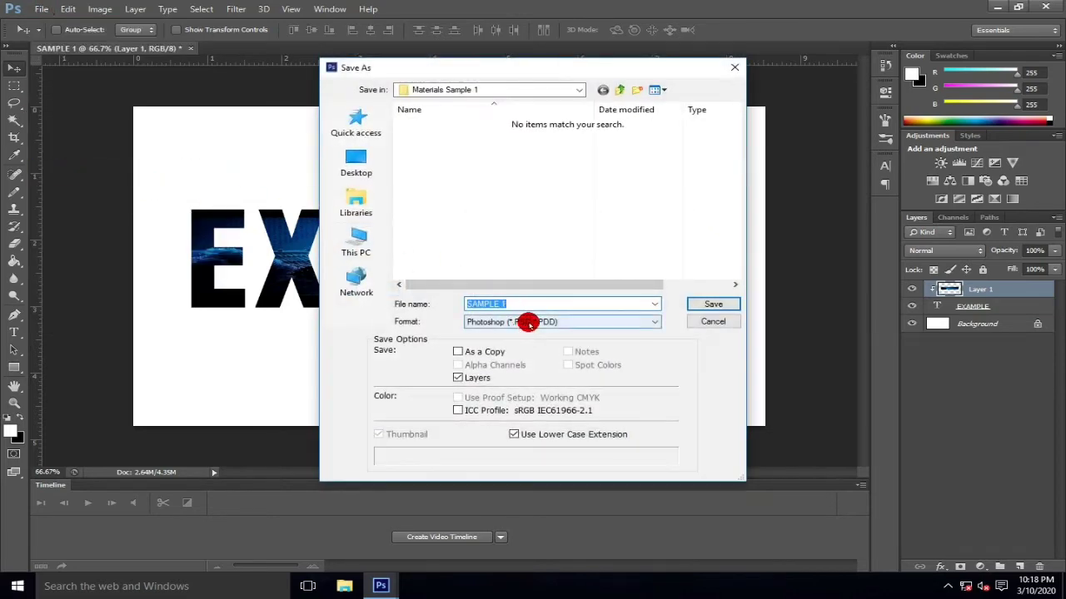
{"action": "left_click", "coordinate": [529, 324]}
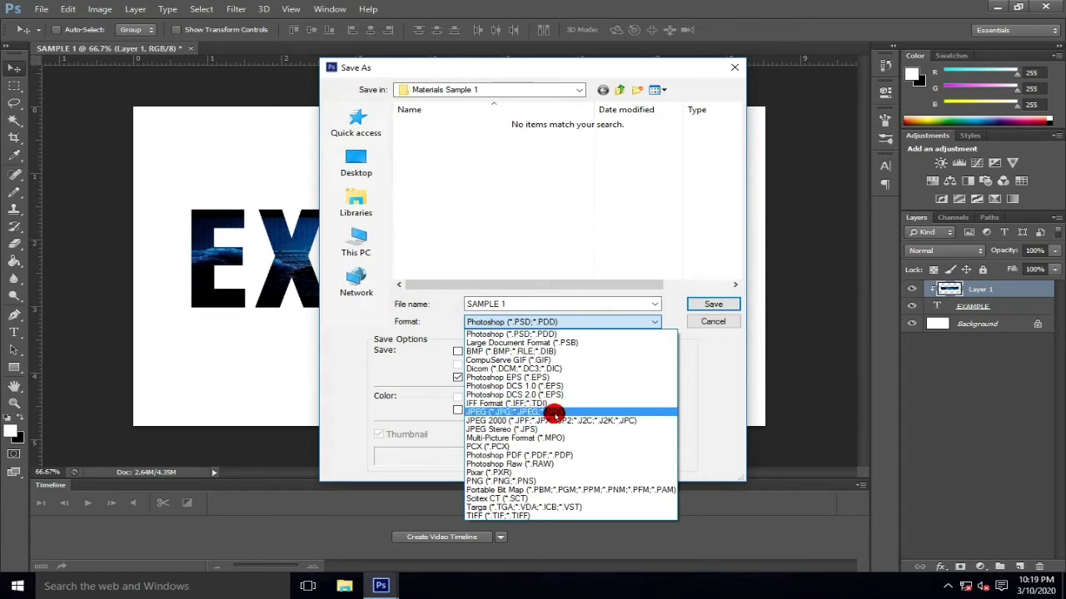
{"action": "left_click", "coordinate": [554, 412]}
{"action": "triple_click", "coordinate": [524, 304]}
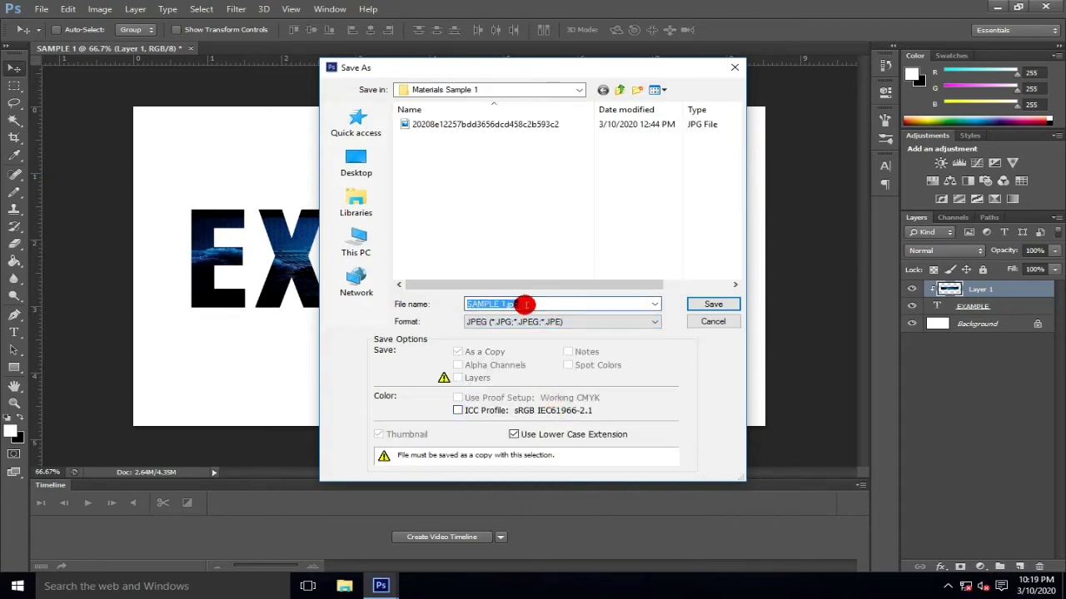
{"action": "left_click", "coordinate": [503, 305]}
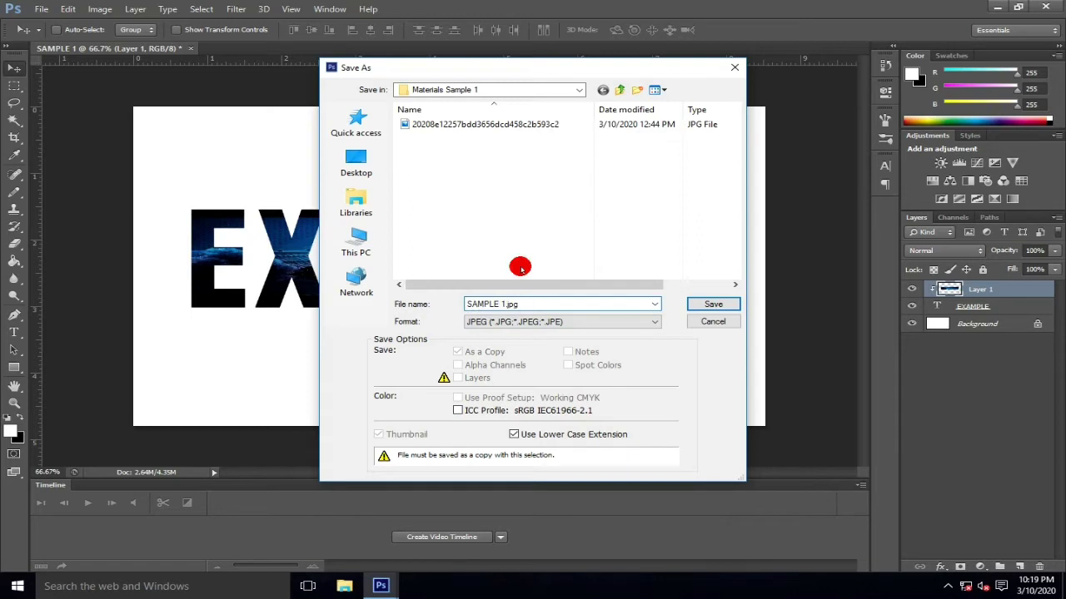
{"action": "type", "text": "p"}
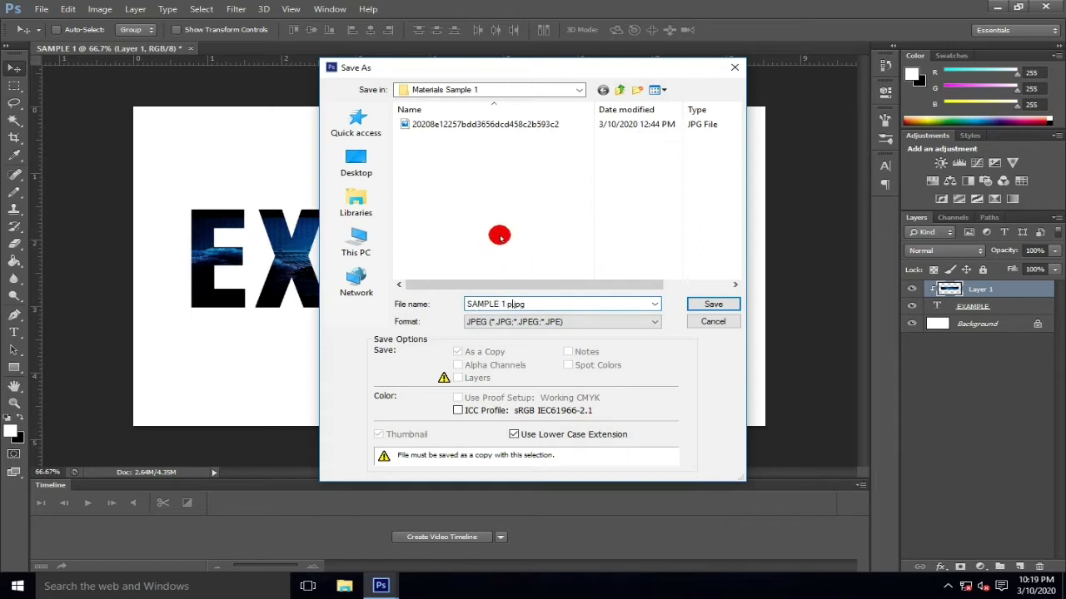
{"action": "type", "text": "LA"}
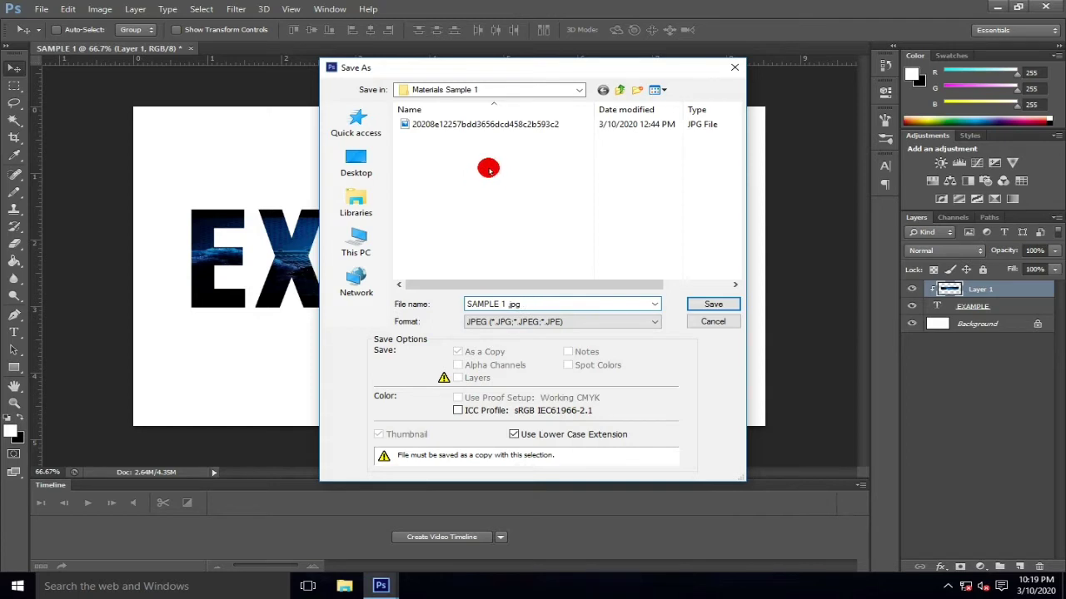
{"action": "type", "text": "PLAIN"}
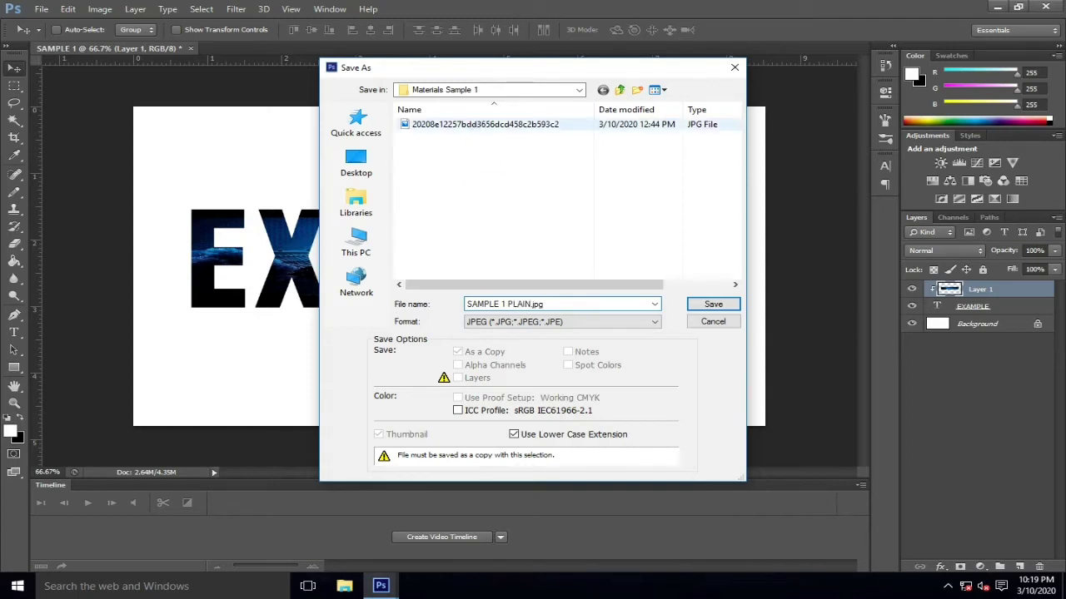
{"action": "left_click", "coordinate": [714, 304]}
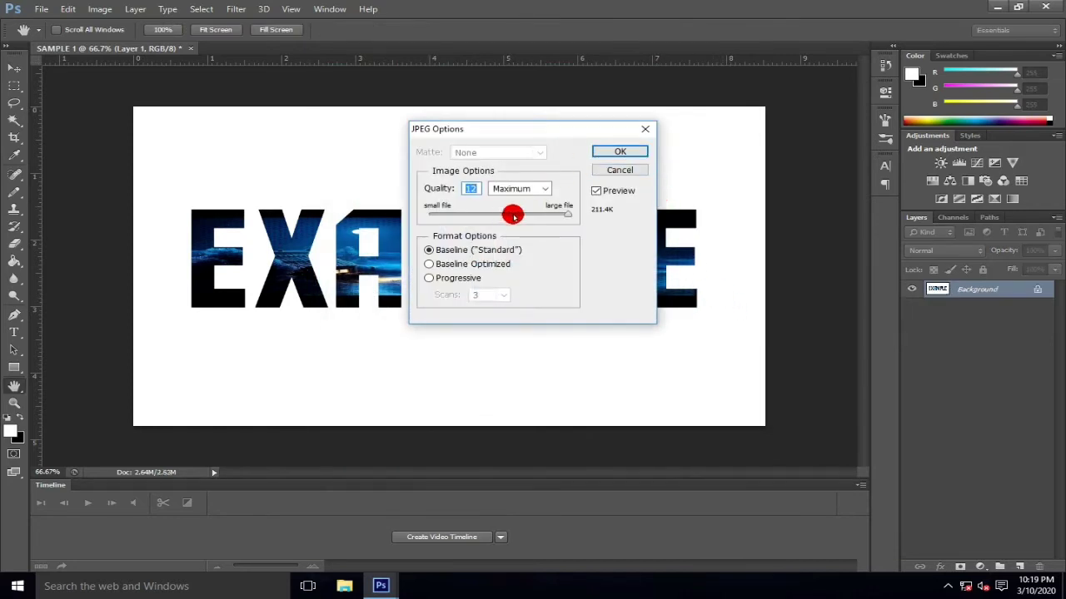
Step: Keep the JPEG quality at 12 Maximum and confirm the options
{"action": "mouse_move", "coordinate": [566, 213]}
{"action": "left_mouse_down"}
{"action": "mouse_move", "coordinate": [547, 218]}
{"action": "mouse_move", "coordinate": [562, 214]}
{"action": "left_mouse_up"}
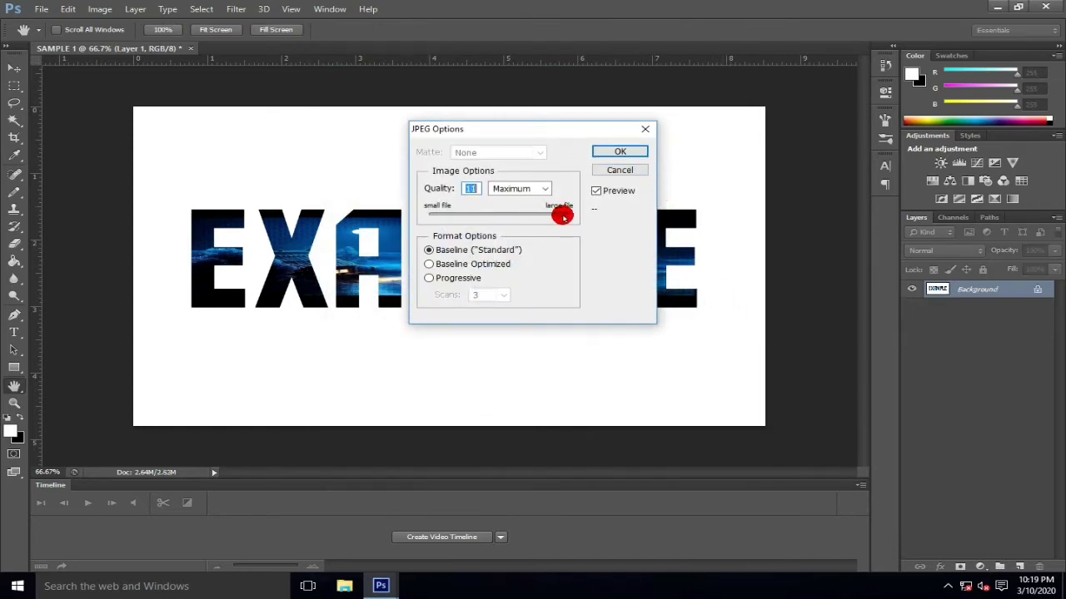
{"action": "left_click", "coordinate": [543, 189]}
{"action": "left_click", "coordinate": [544, 190]}
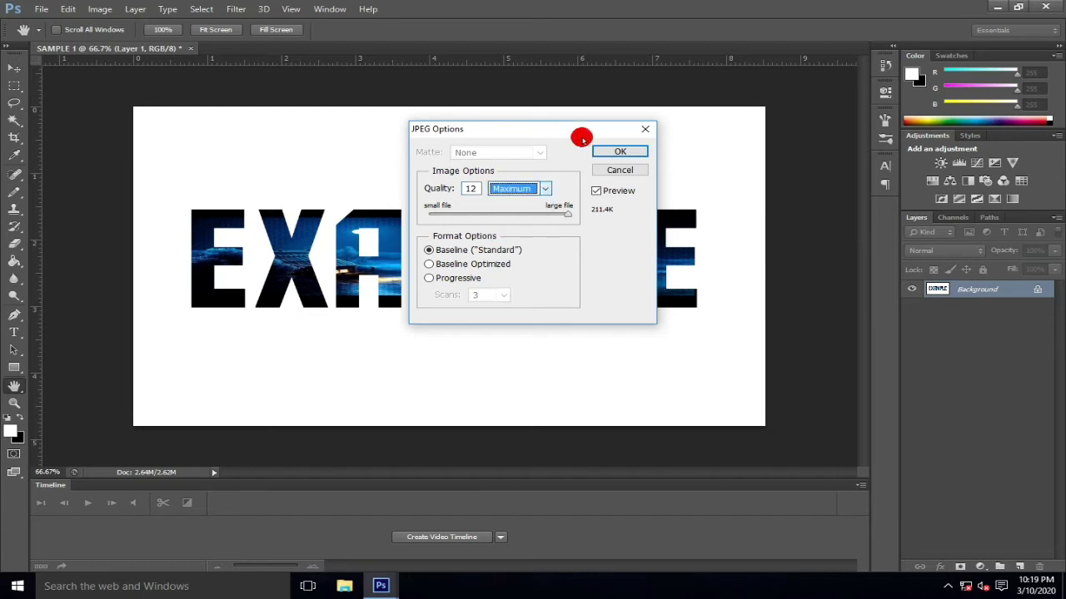
{"action": "left_click", "coordinate": [624, 152]}
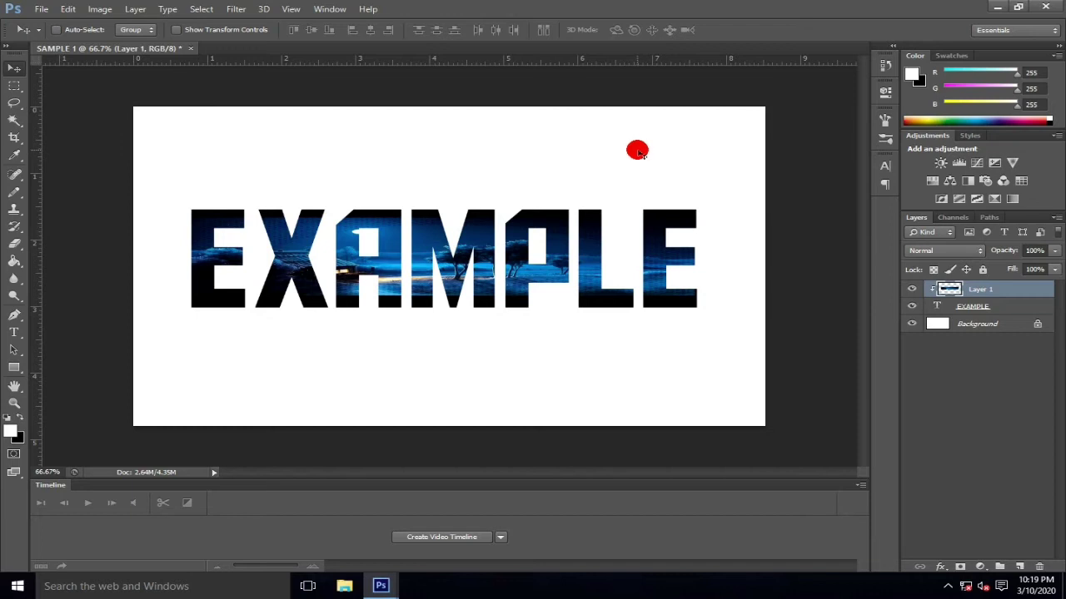
Step: Delete the white Background layer
{"action": "left_click", "coordinate": [976, 325]}
{"action": "left_click", "coordinate": [1041, 567]}
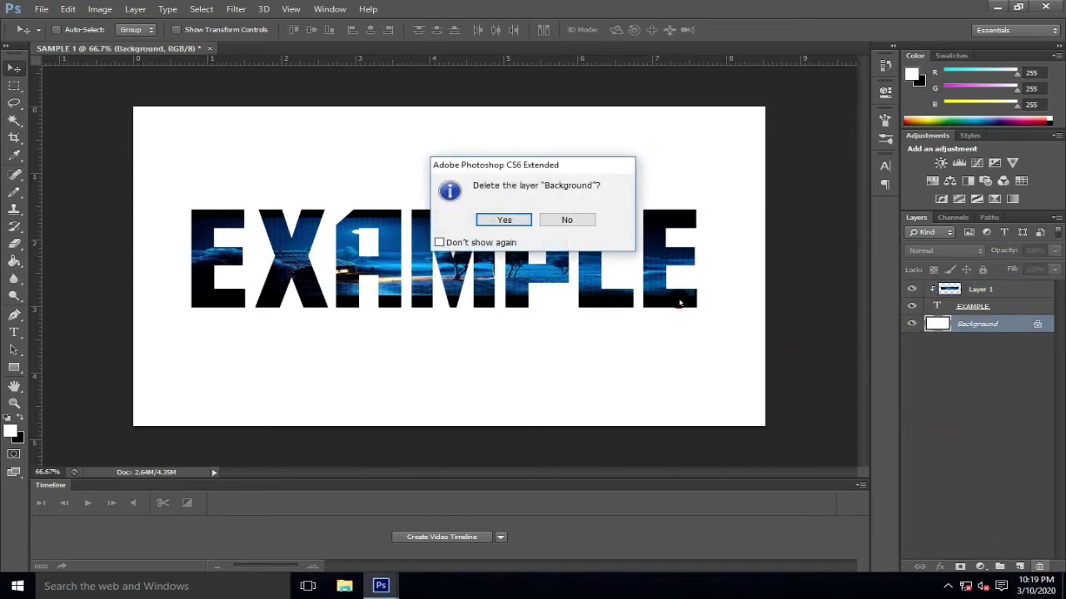
{"action": "left_click", "coordinate": [508, 220]}
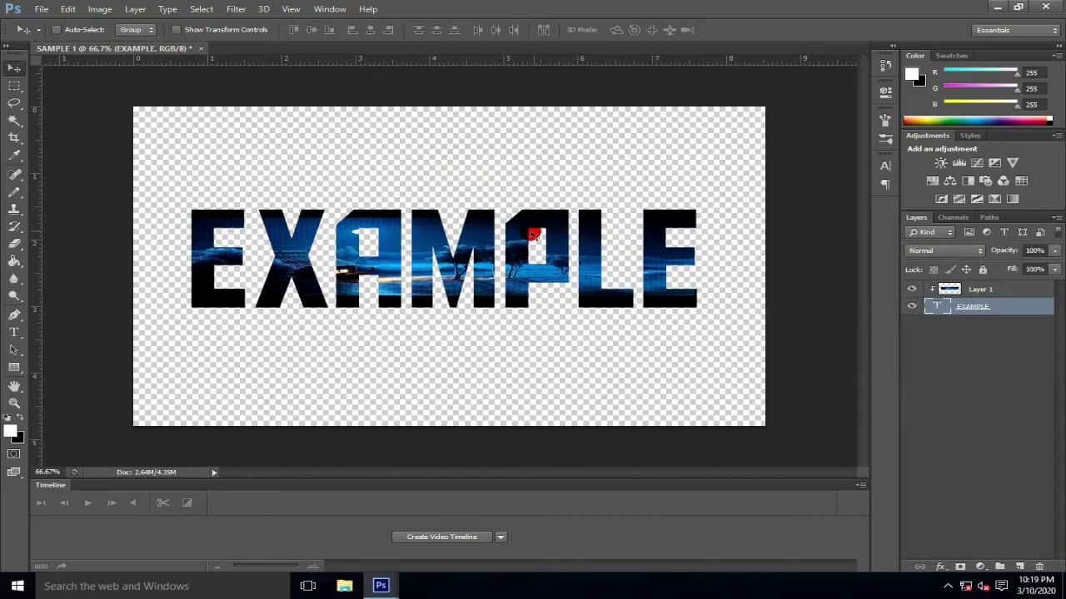
Step: Select Layer 1 and the EXAMPLE text layer and merge them into one layer
{"action": "left_click", "coordinate": [953, 291]}
{"action": "left_click", "coordinate": [955, 307]}
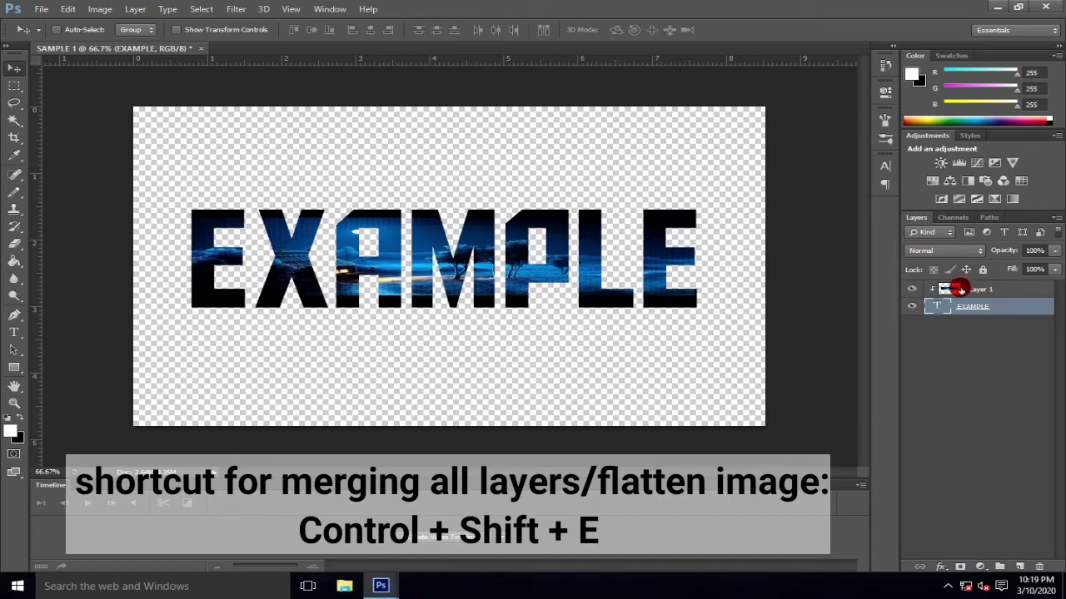
{"action": "key", "text": "ctrl+shift+e"}
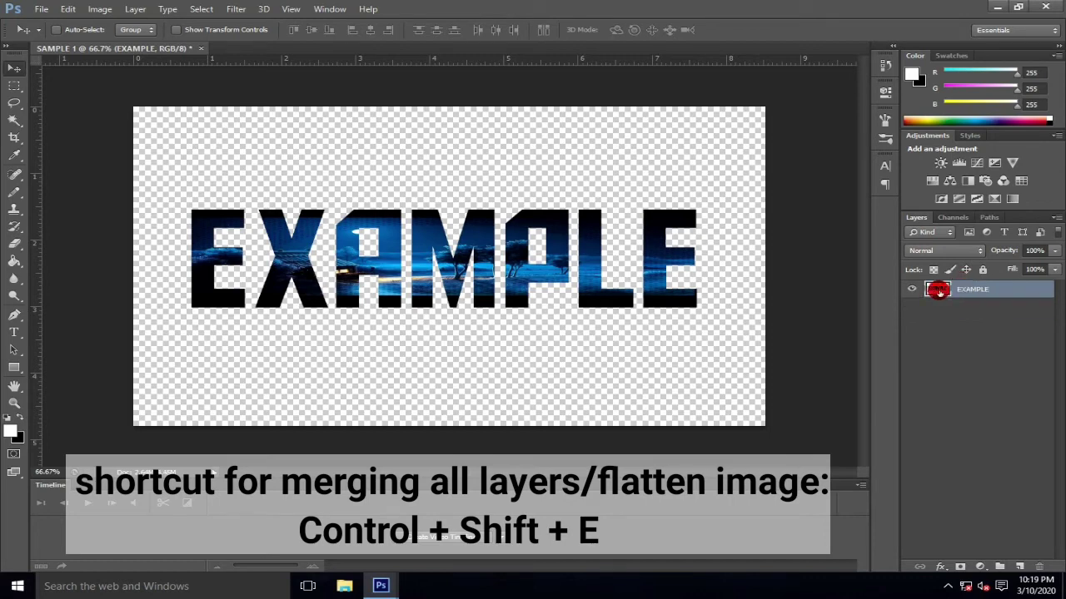
Step: Save the artwork as Photoshop file 'SAMPLE 1 TEXT ONLY.psd' with Maximize Compatibility on
{"action": "left_click", "coordinate": [38, 9]}
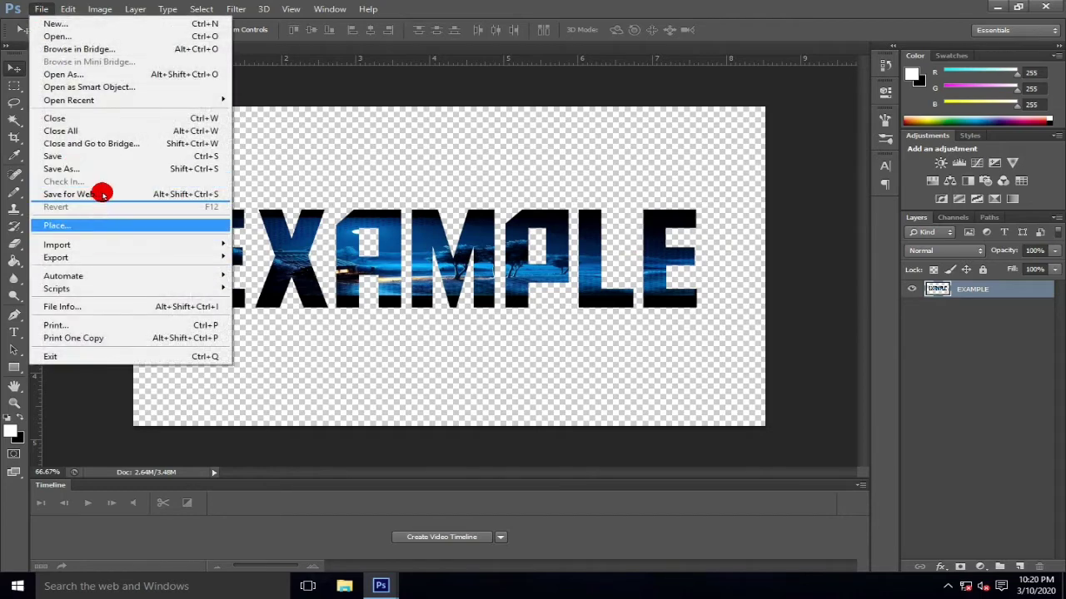
{"action": "left_click", "coordinate": [107, 169]}
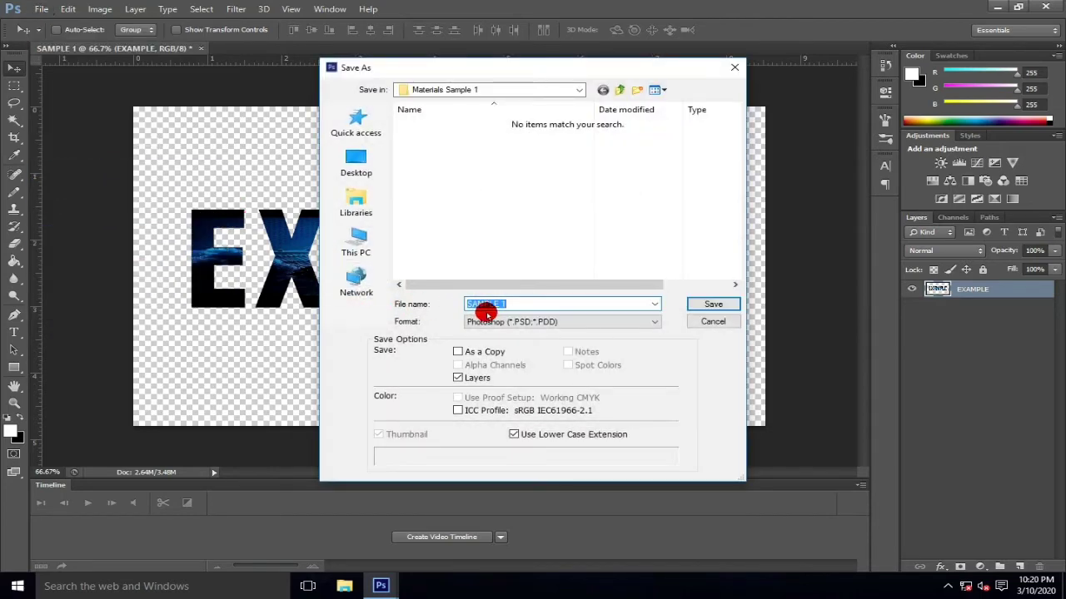
{"action": "left_click", "coordinate": [492, 321]}
{"action": "left_click", "coordinate": [490, 322]}
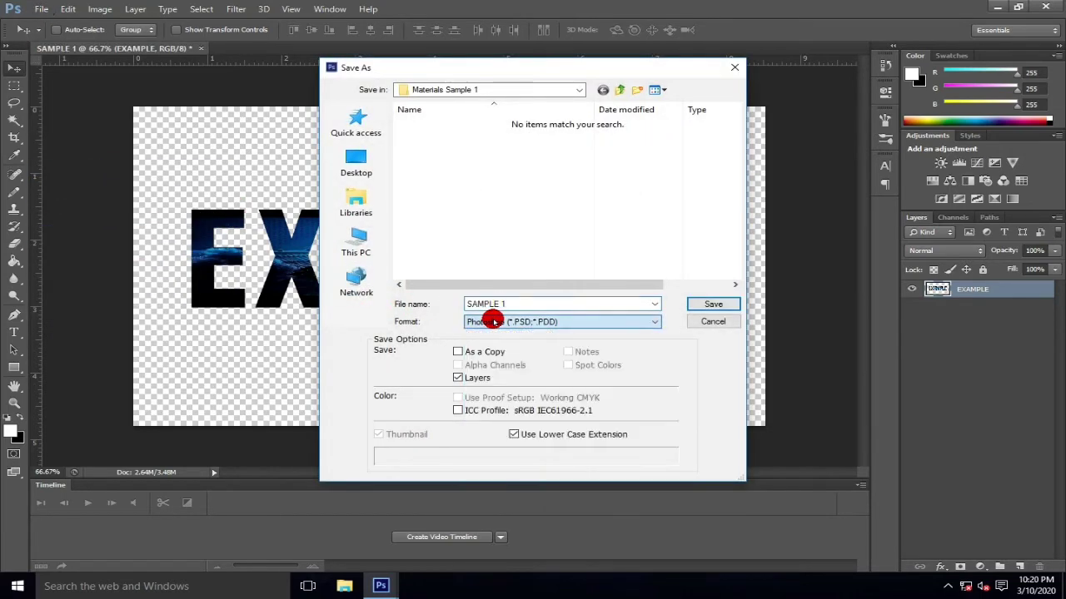
{"action": "left_click", "coordinate": [514, 305]}
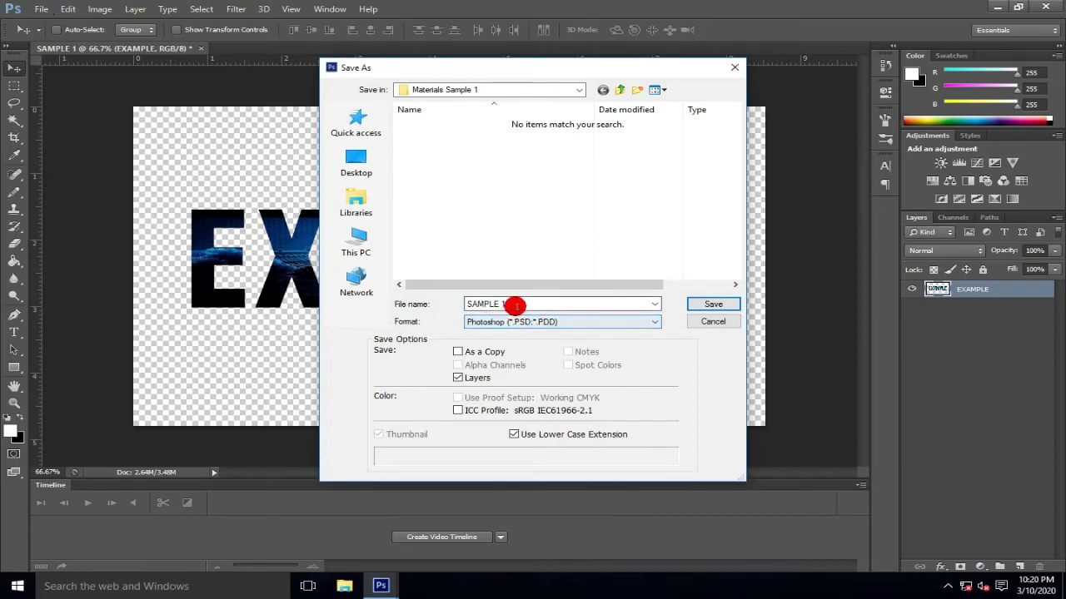
{"action": "left_click", "coordinate": [514, 305]}
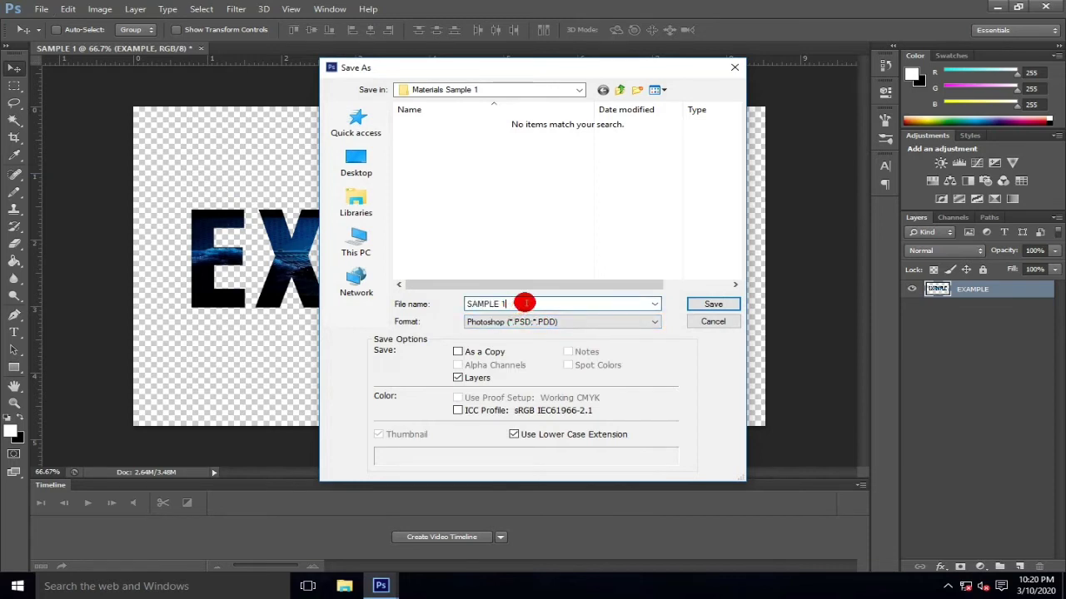
{"action": "type", "text": "TEXT ONLY"}
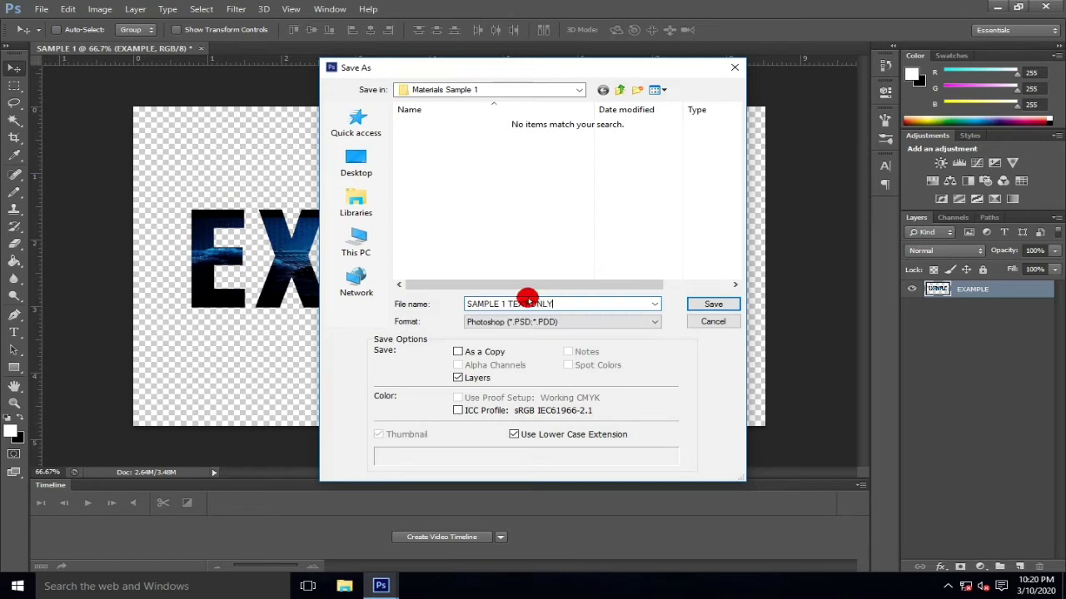
{"action": "left_click", "coordinate": [713, 308]}
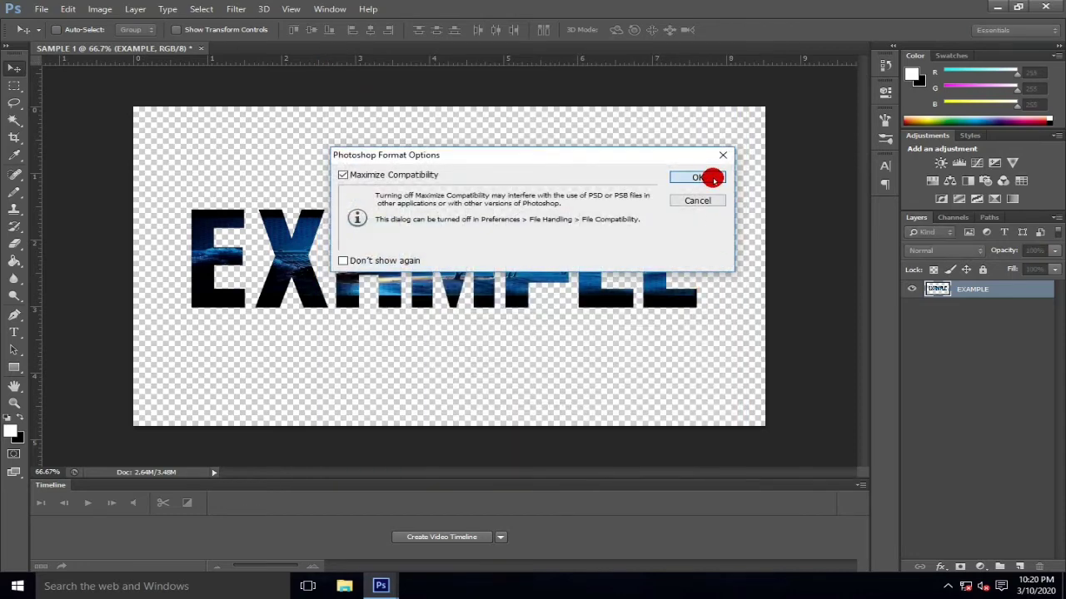
{"action": "left_click", "coordinate": [712, 176]}
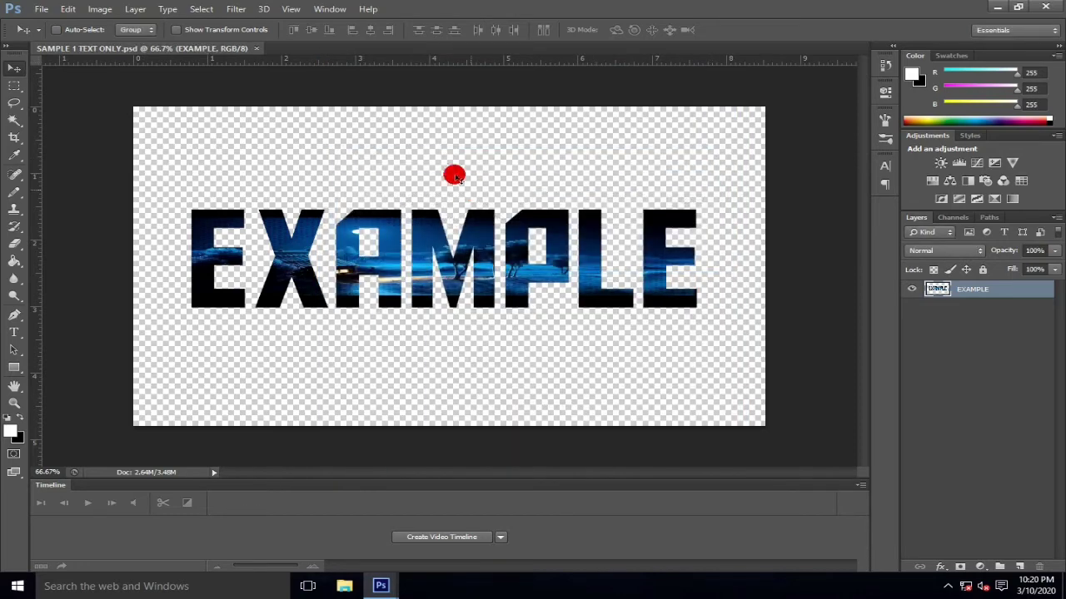
Step: Close the text-only document and open uvbYKAJ from the Desktop's images folder
{"action": "left_click", "coordinate": [256, 48]}
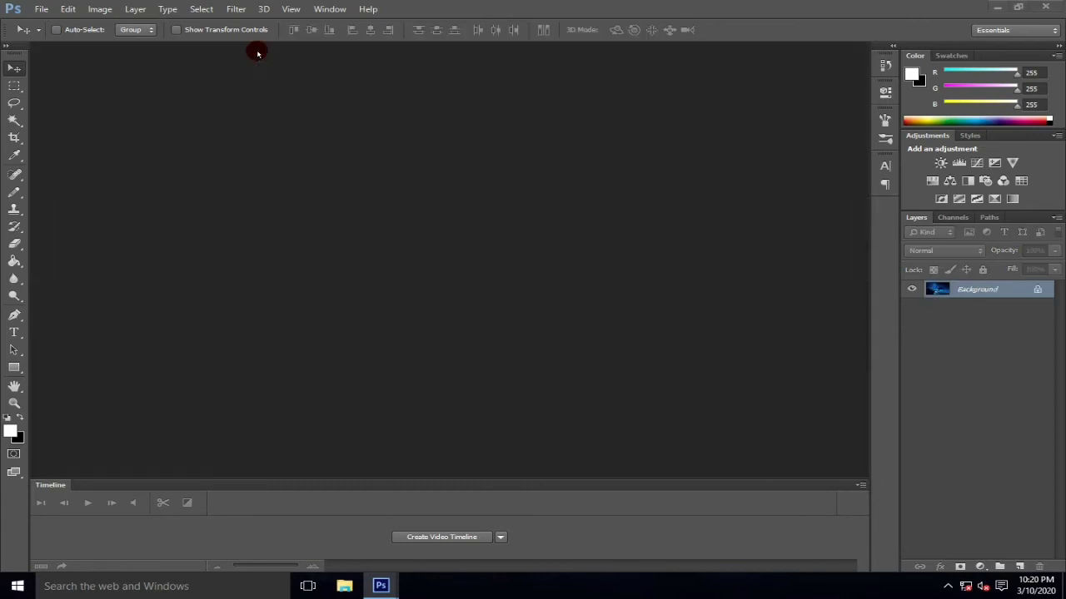
{"action": "left_click", "coordinate": [43, 9]}
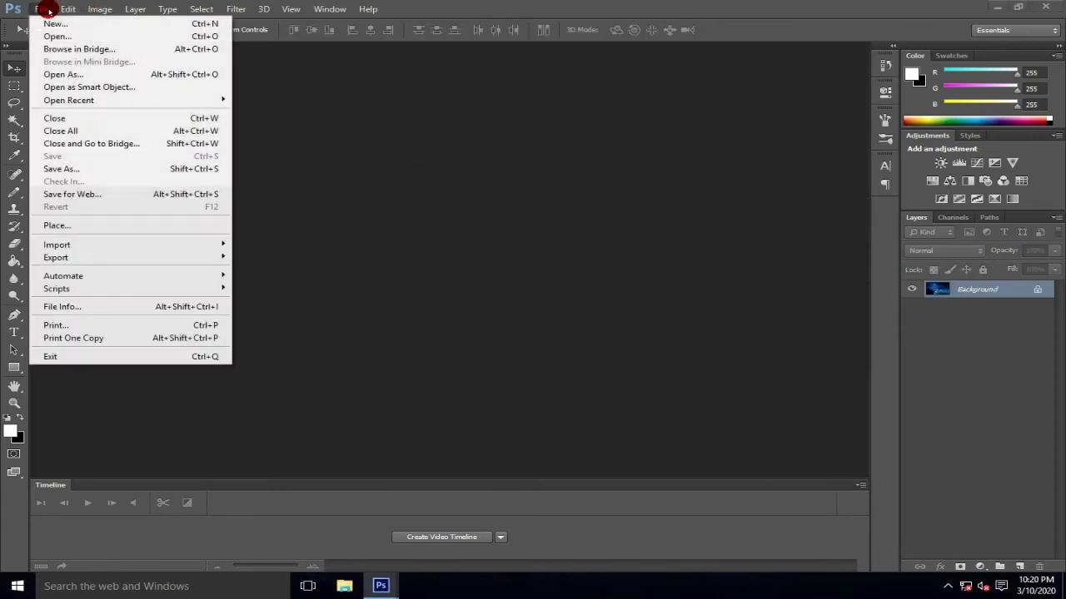
{"action": "left_click", "coordinate": [71, 36]}
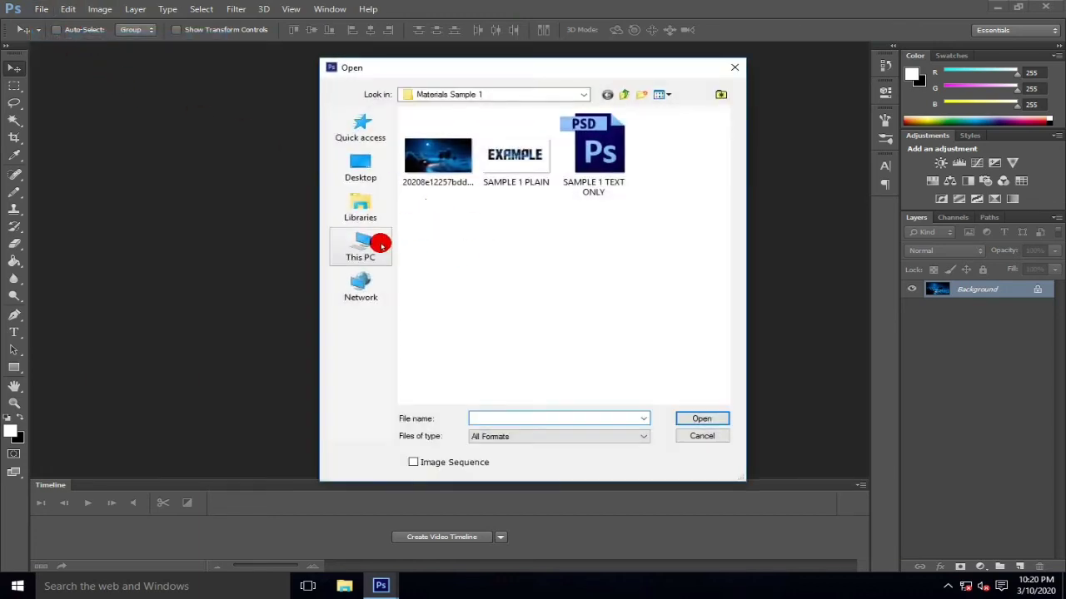
{"action": "left_click", "coordinate": [361, 169]}
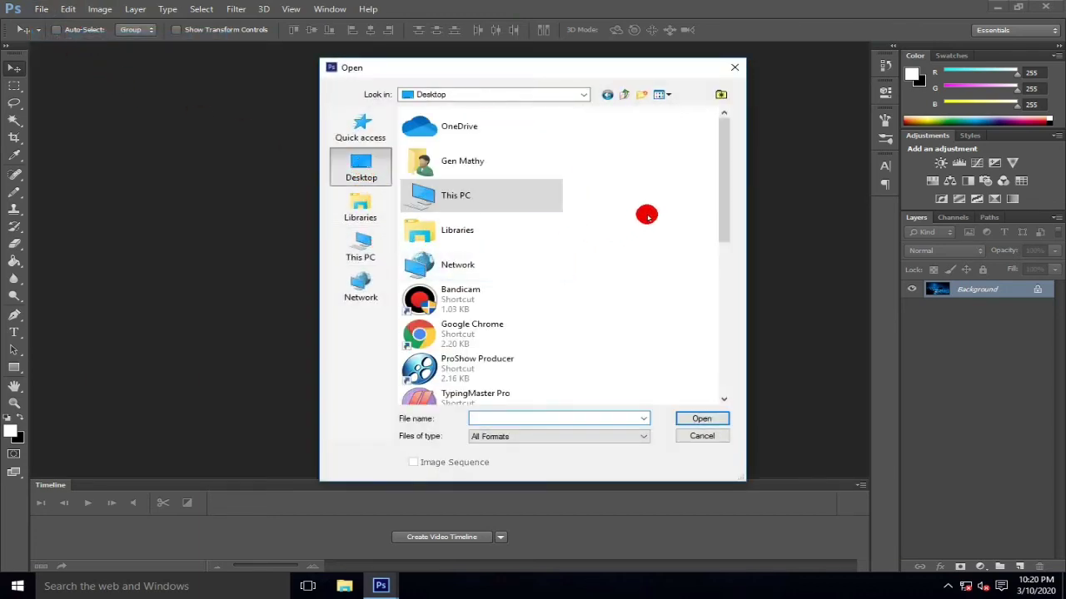
{"action": "left_click_drag", "start_coordinate": [718, 196], "coordinate": [725, 291]}
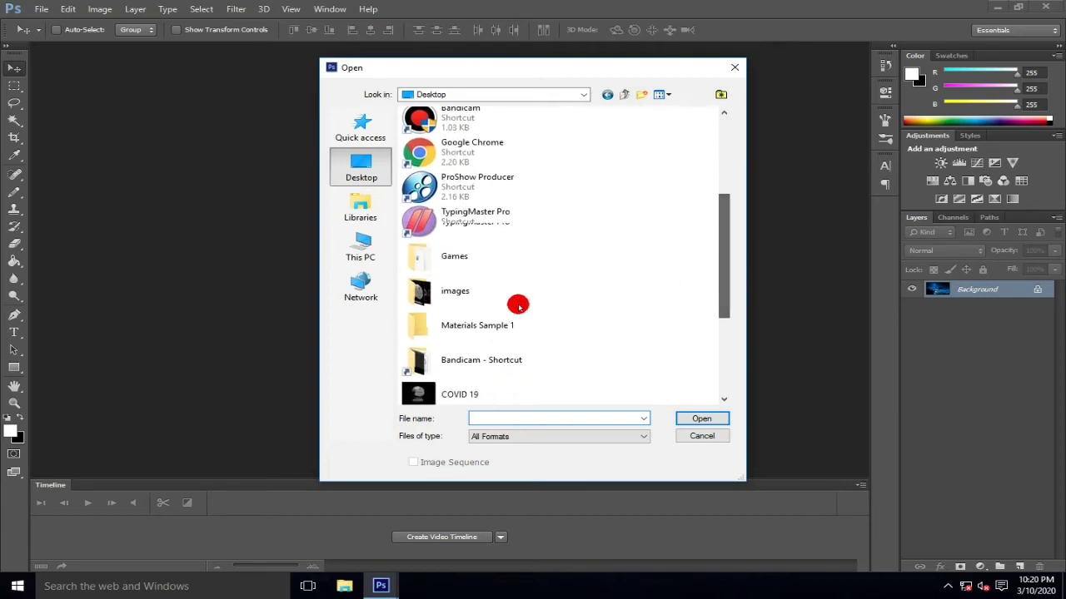
{"action": "double_click", "coordinate": [468, 294]}
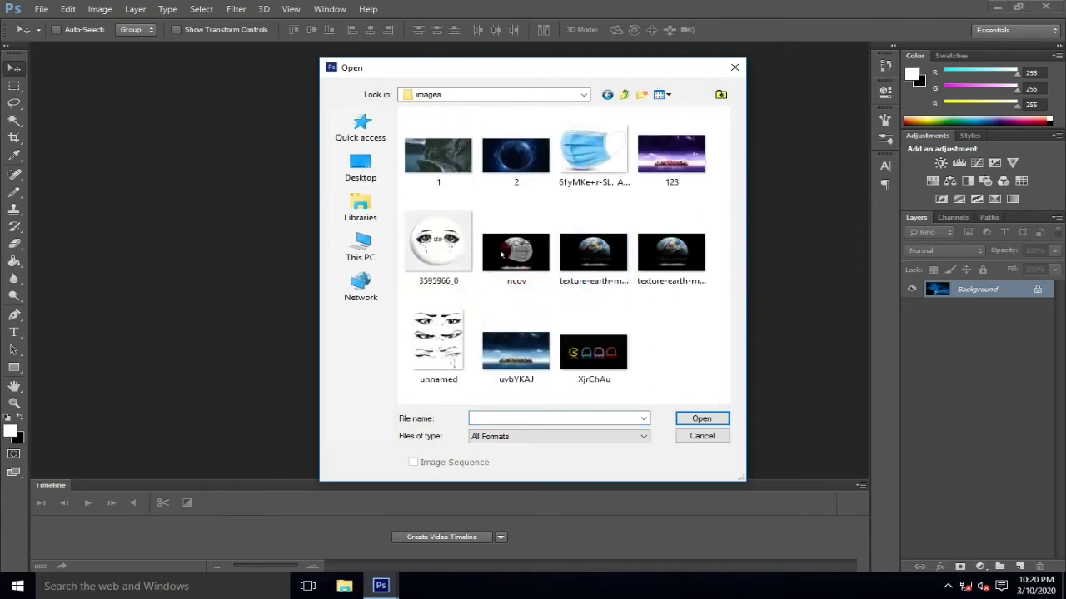
{"action": "left_click", "coordinate": [524, 345]}
{"action": "left_click", "coordinate": [683, 422]}
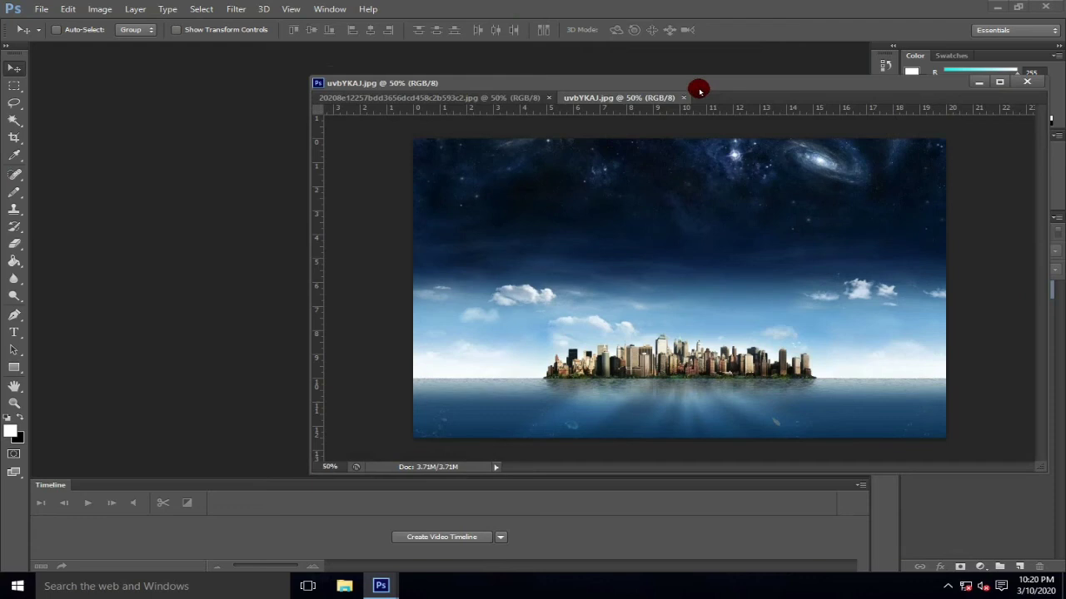
Step: Reposition the uvbYKAJ sky image window so the panels are uncovered
{"action": "left_click_drag", "start_coordinate": [700, 89], "coordinate": [497, 52]}
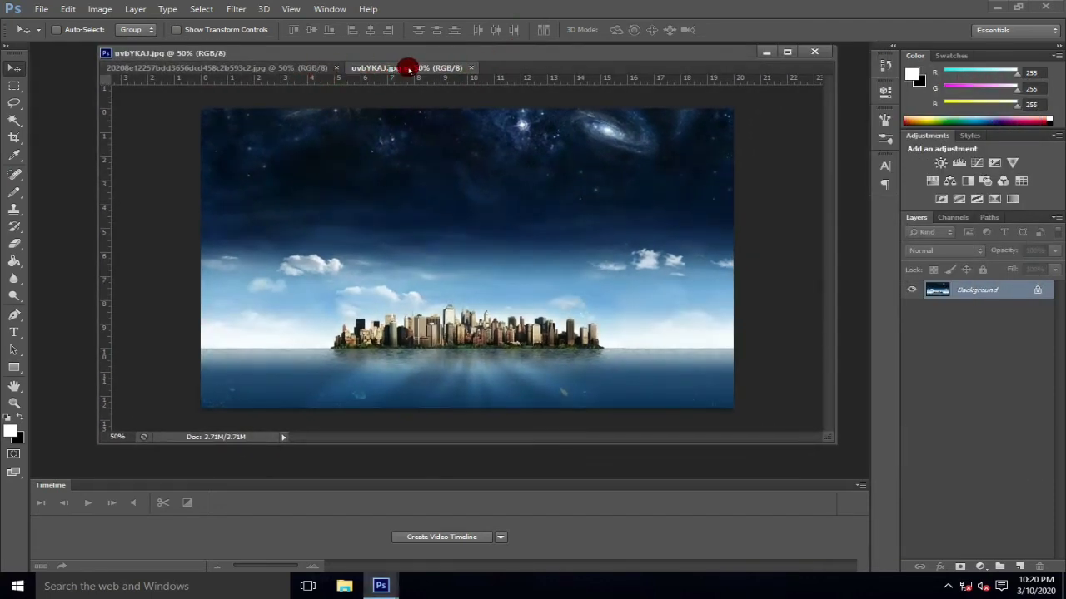
{"action": "left_click_drag", "start_coordinate": [402, 56], "coordinate": [381, 59]}
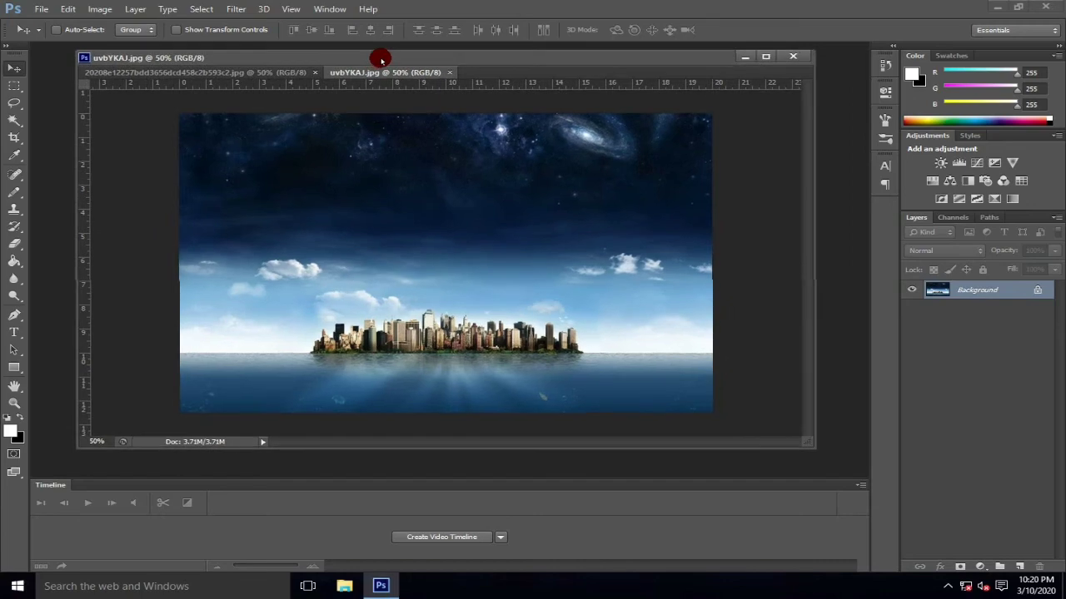
{"action": "left_click", "coordinate": [43, 10]}
Step: Open SAMPLE 1 TEXT ONLY.psd from the Desktop's Materials Sample 1 folder
{"action": "left_click", "coordinate": [50, 37]}
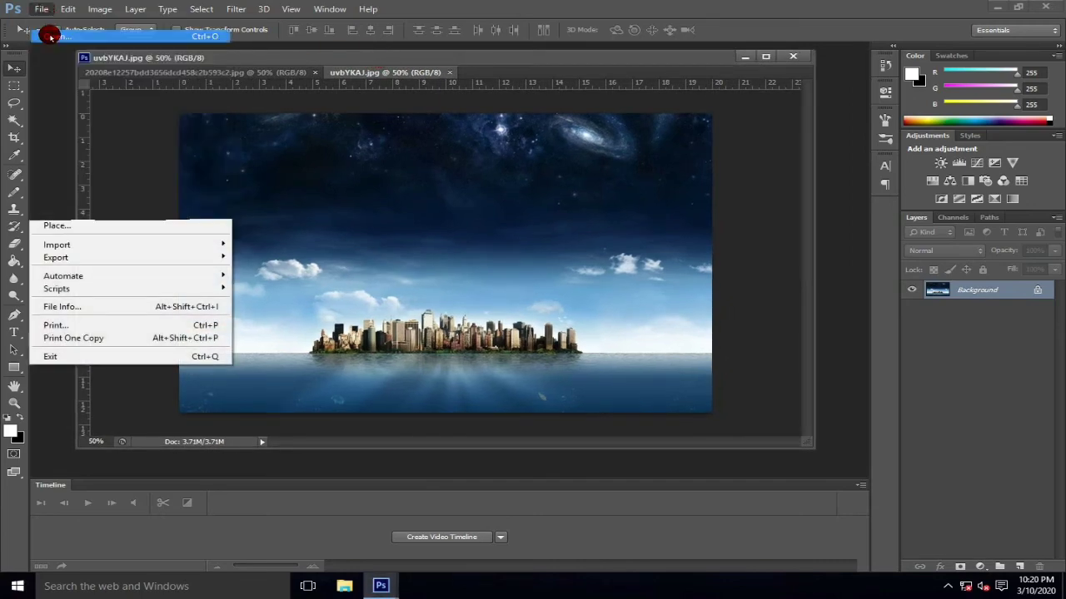
{"action": "left_click", "coordinate": [361, 167]}
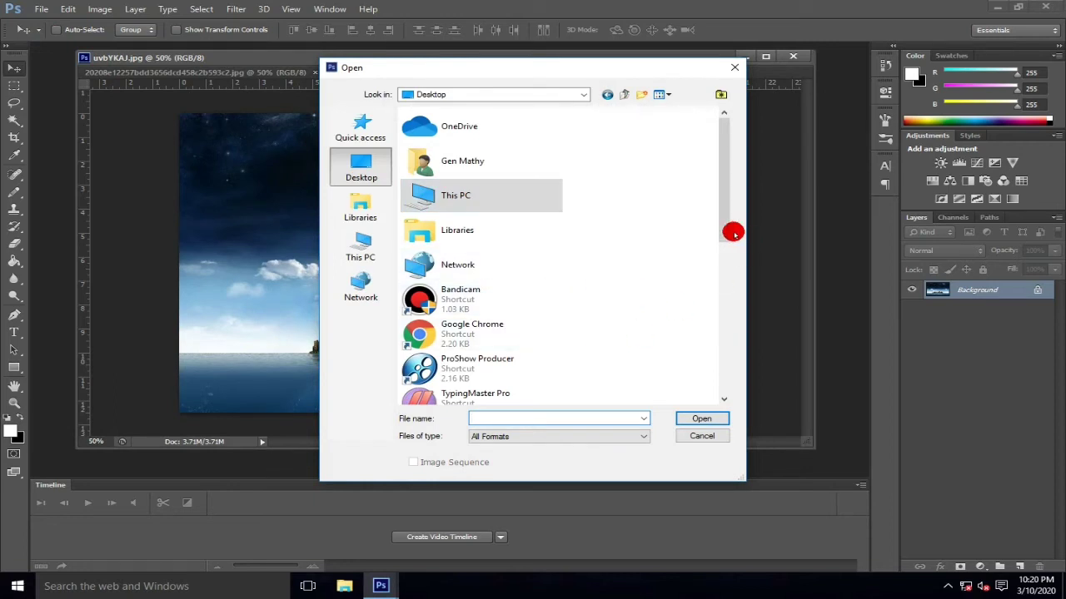
{"action": "left_click_drag", "start_coordinate": [724, 229], "coordinate": [706, 298]}
{"action": "double_click", "coordinate": [485, 317]}
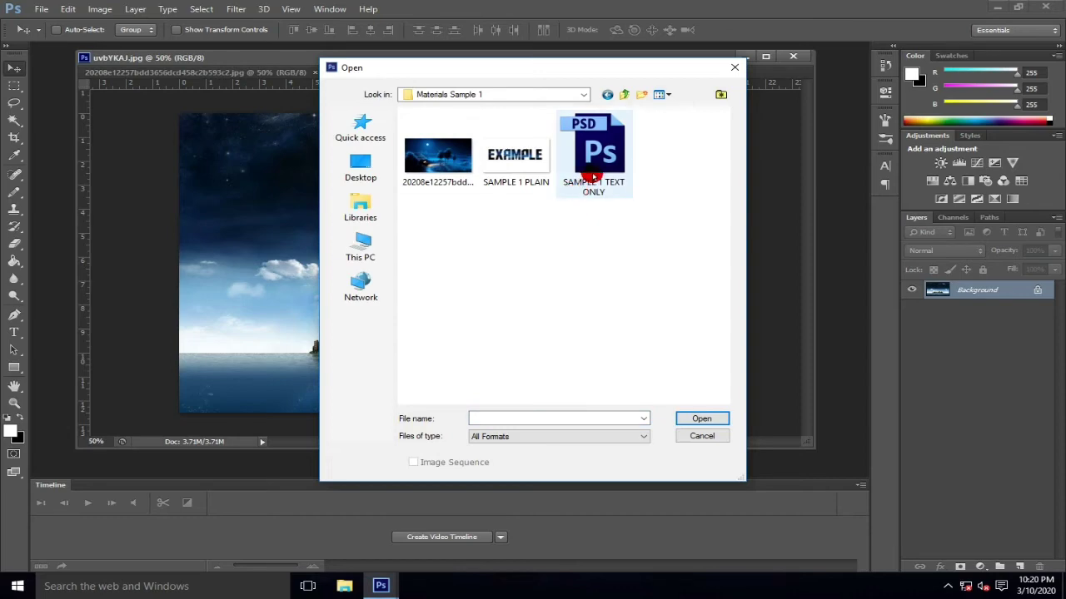
{"action": "left_click", "coordinate": [592, 179]}
{"action": "left_click", "coordinate": [699, 418]}
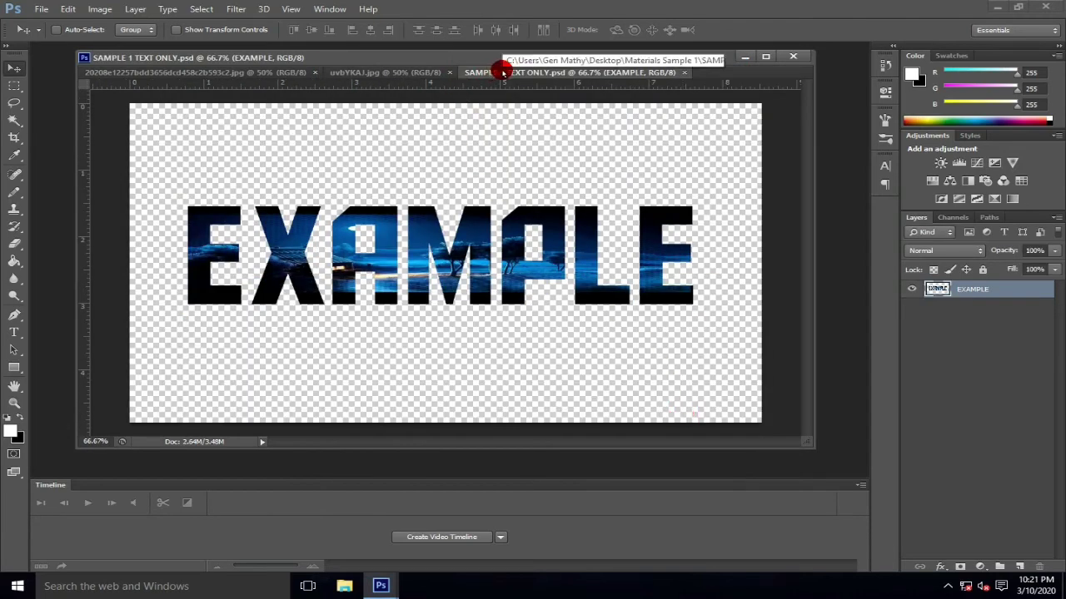
Step: Float the PSD window and drag the EXAMPLE layer onto the uvbYKAJ sky image
{"action": "left_click_drag", "start_coordinate": [499, 71], "coordinate": [439, 160]}
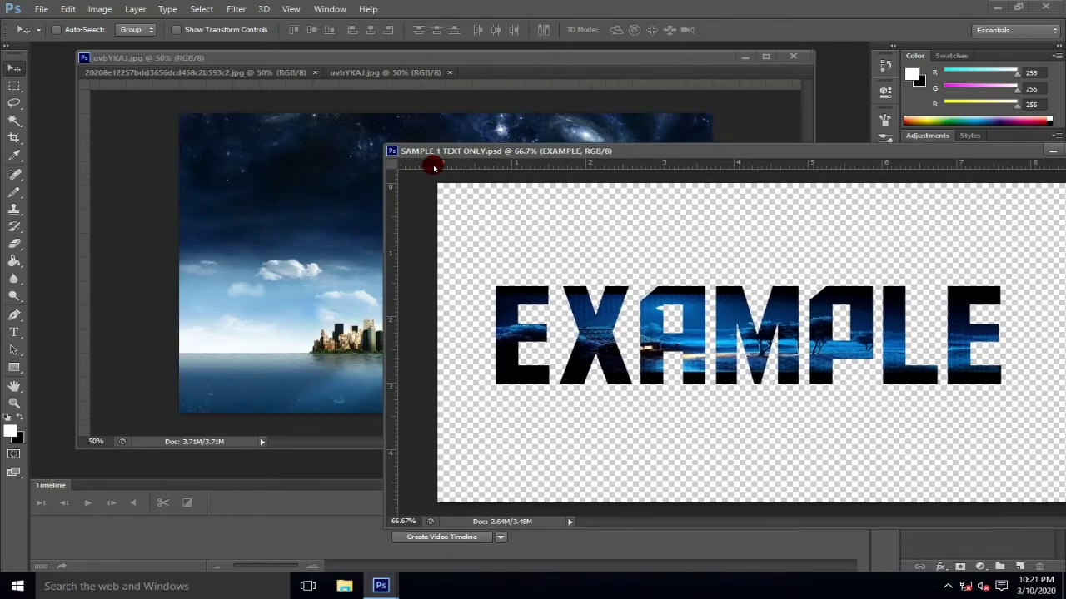
{"action": "left_click", "coordinate": [523, 127]}
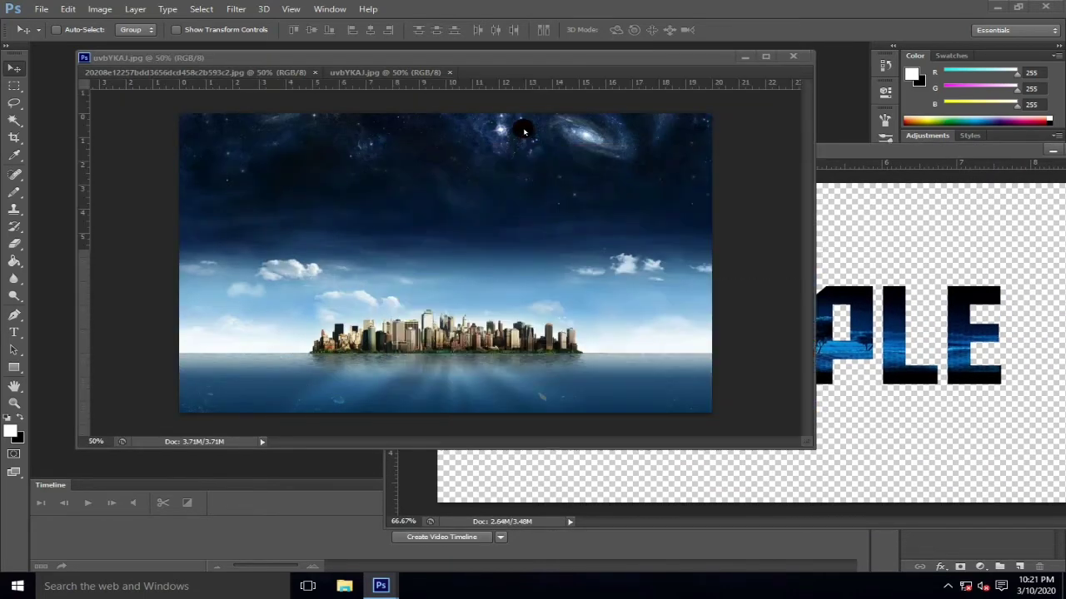
{"action": "left_click", "coordinate": [350, 276]}
{"action": "left_click_drag", "start_coordinate": [340, 238], "coordinate": [503, 294]}
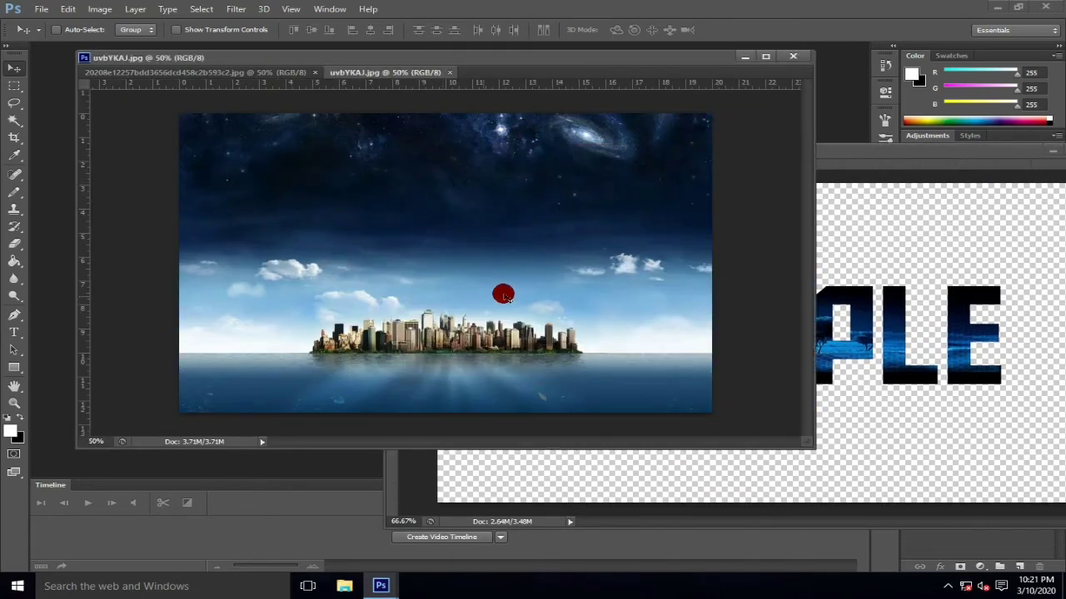
{"action": "left_click", "coordinate": [901, 263]}
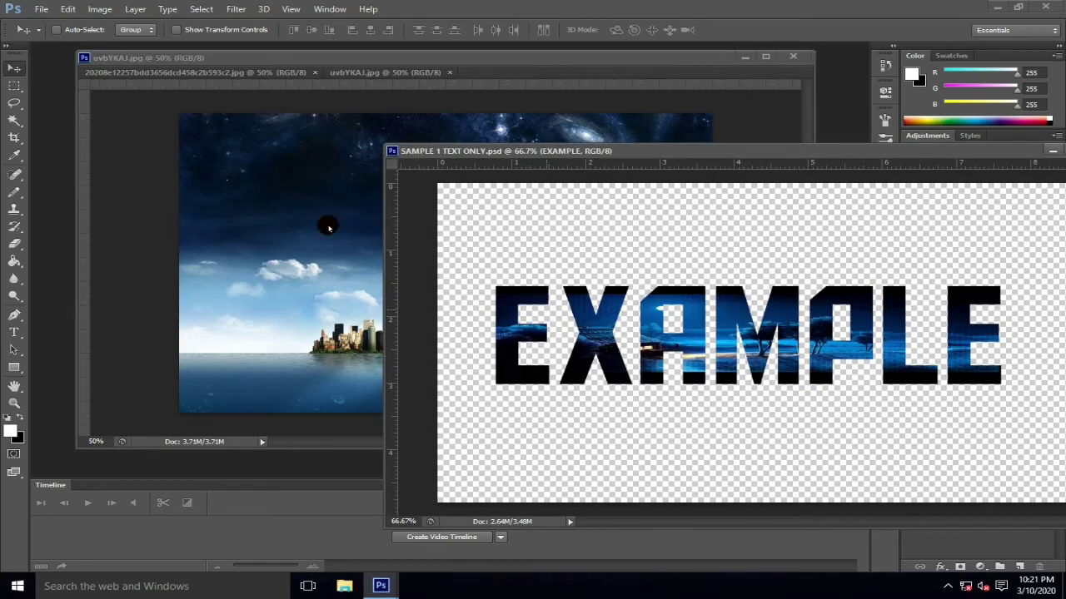
{"action": "left_click", "coordinate": [706, 331]}
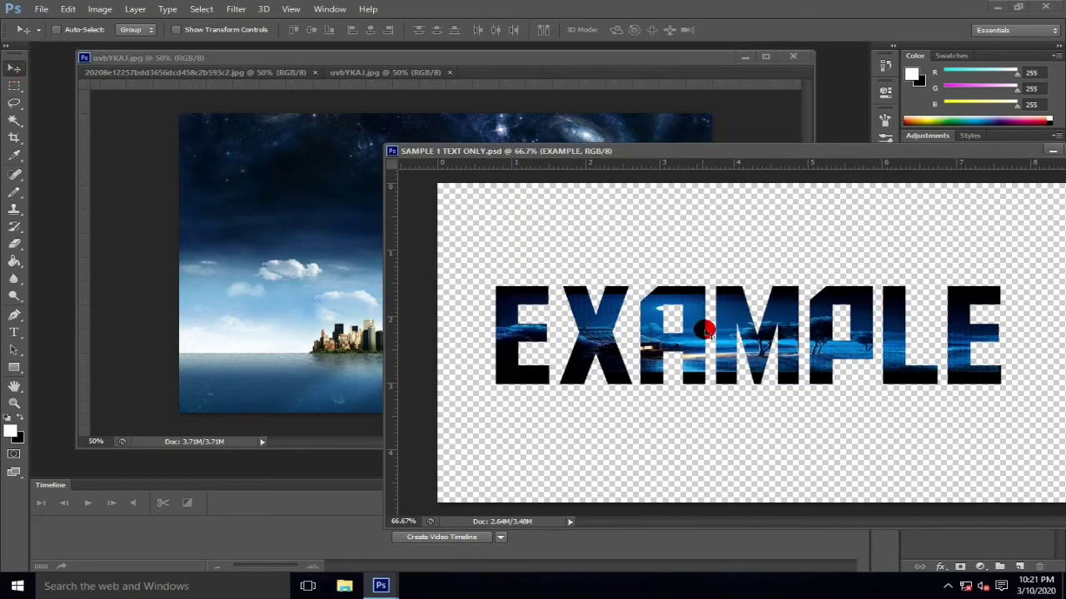
{"action": "left_click_drag", "start_coordinate": [702, 331], "coordinate": [410, 273]}
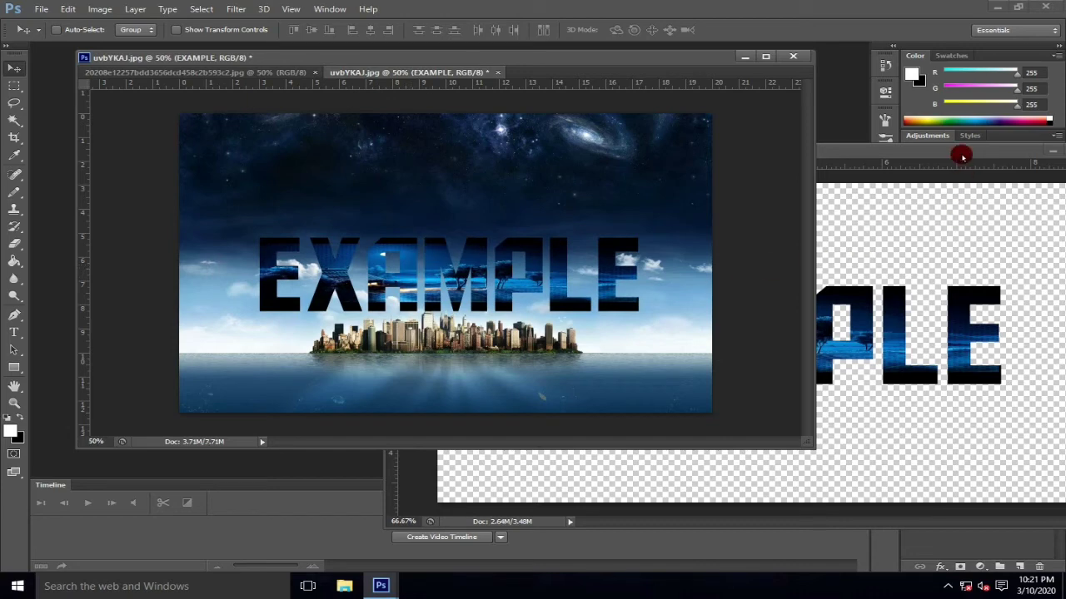
Step: Close the text-only document and nudge EXAMPLE just above the city skyline
{"action": "left_click_drag", "start_coordinate": [961, 156], "coordinate": [797, 182]}
{"action": "left_click", "coordinate": [884, 183]}
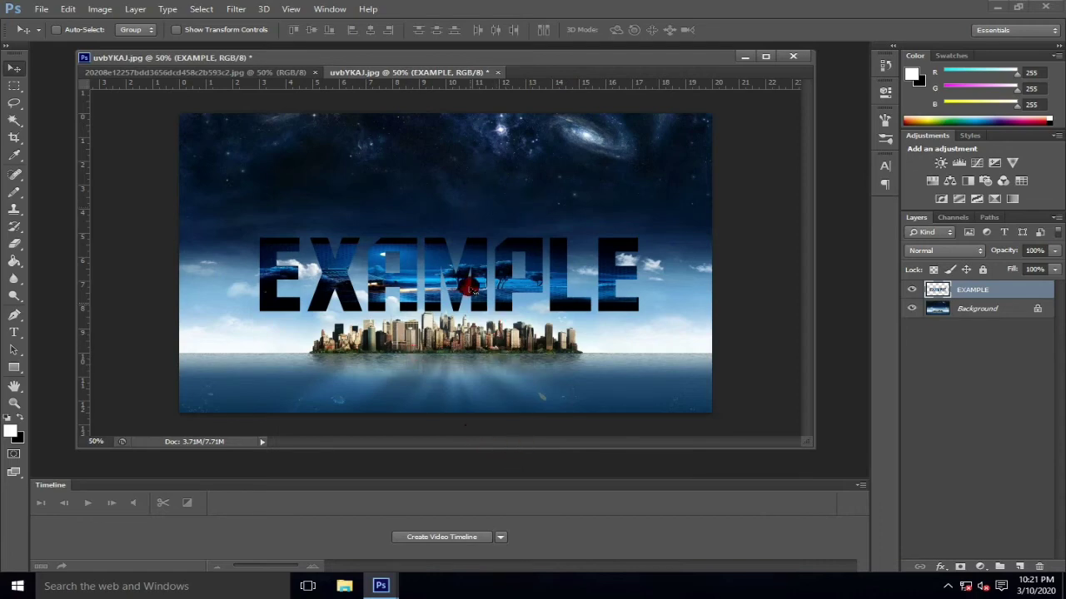
{"action": "left_click_drag", "start_coordinate": [464, 288], "coordinate": [457, 277]}
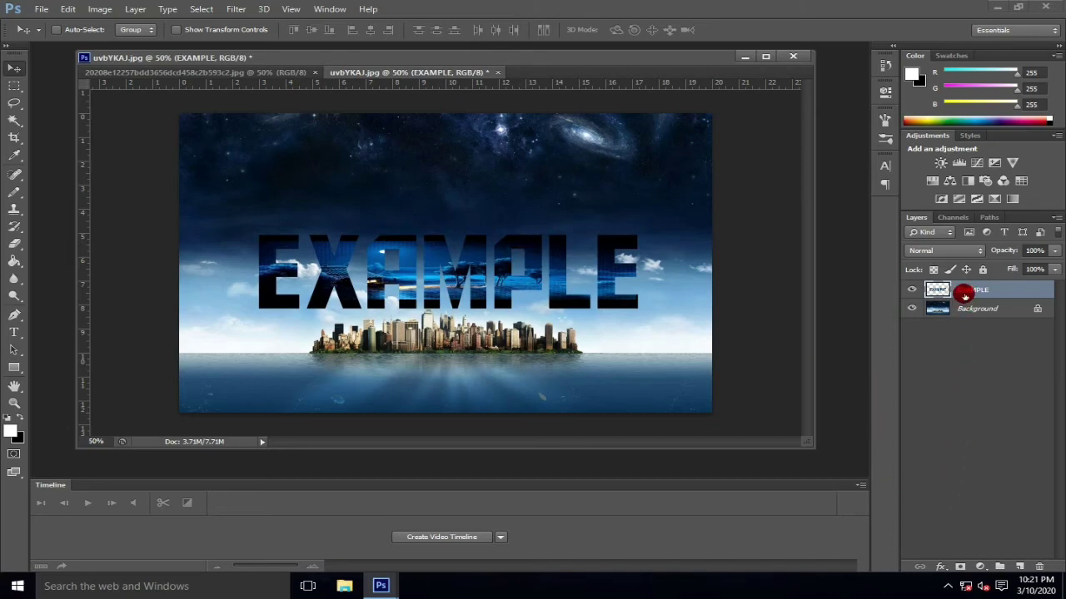
Step: Add an Outer Glow to EXAMPLE: Screen, 75% opacity, pale yellow, 5% spread, Softer technique
{"action": "left_click", "coordinate": [940, 567]}
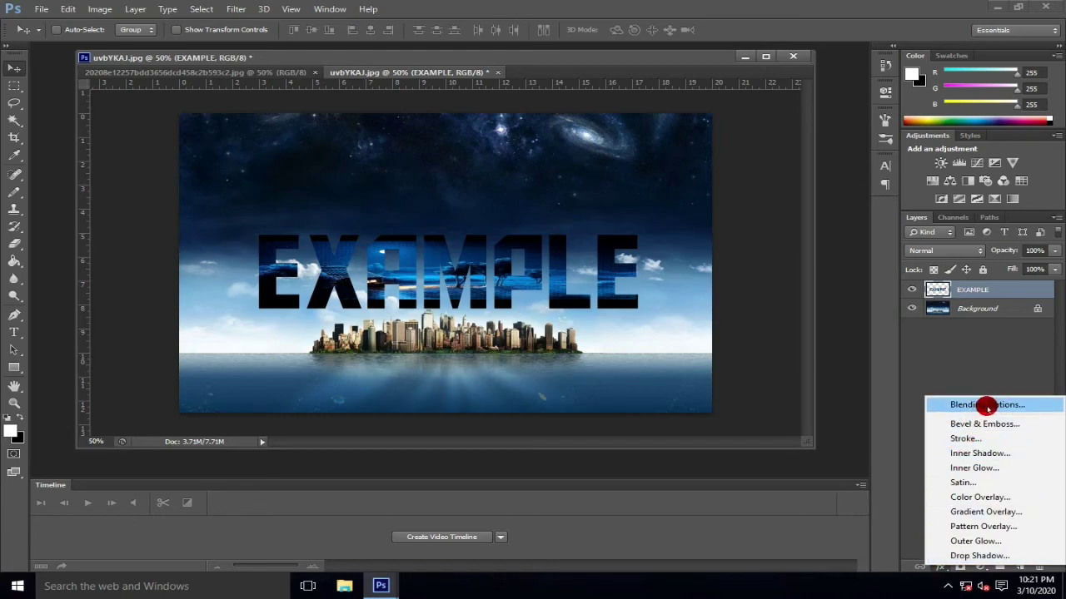
{"action": "left_click", "coordinate": [986, 406]}
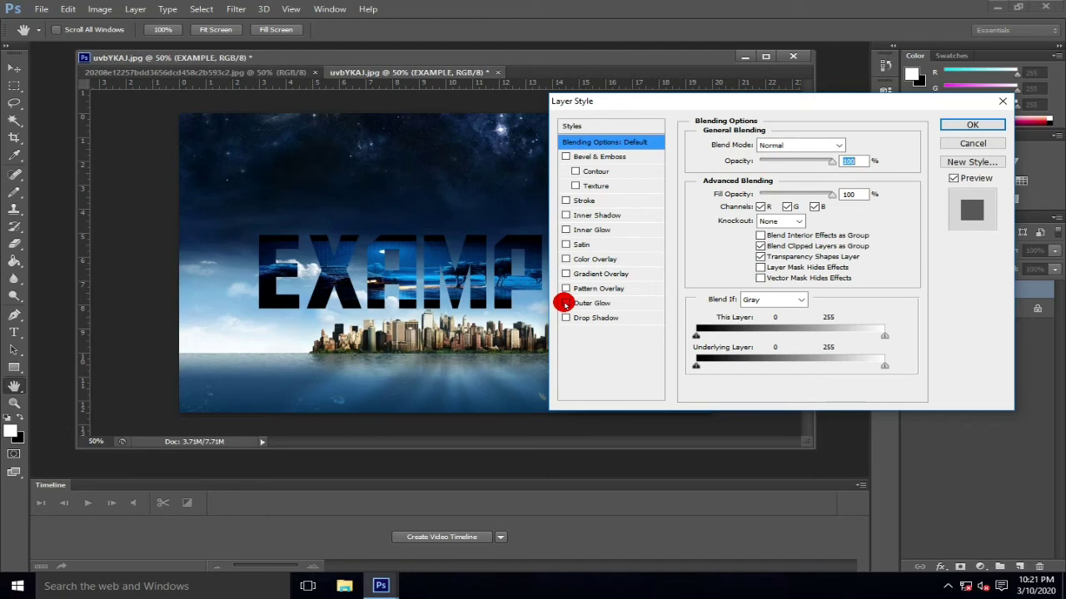
{"action": "left_click", "coordinate": [565, 303]}
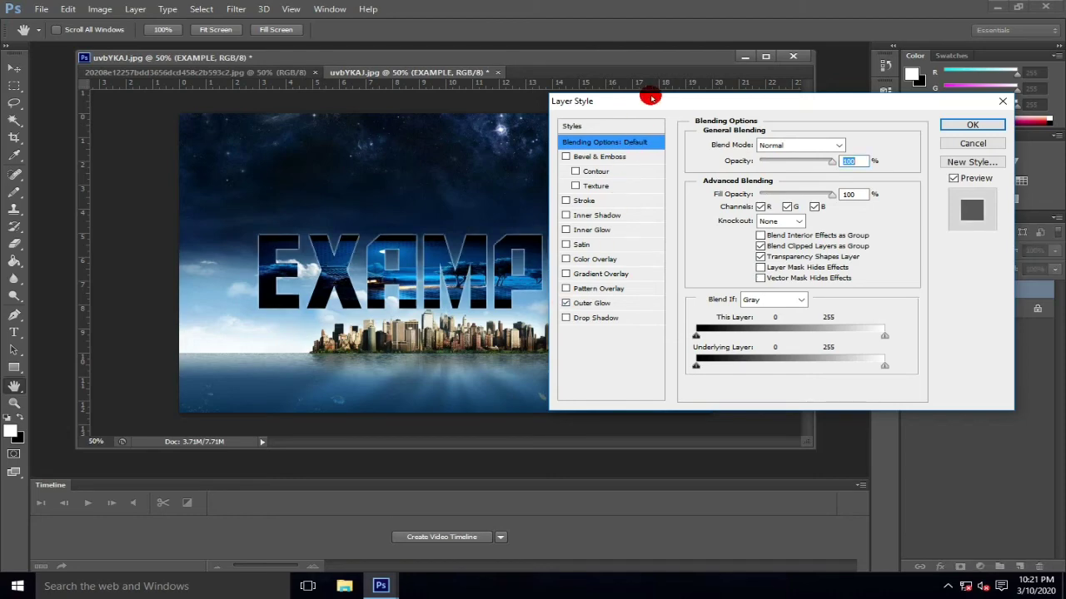
{"action": "left_click_drag", "start_coordinate": [647, 99], "coordinate": [688, 82]}
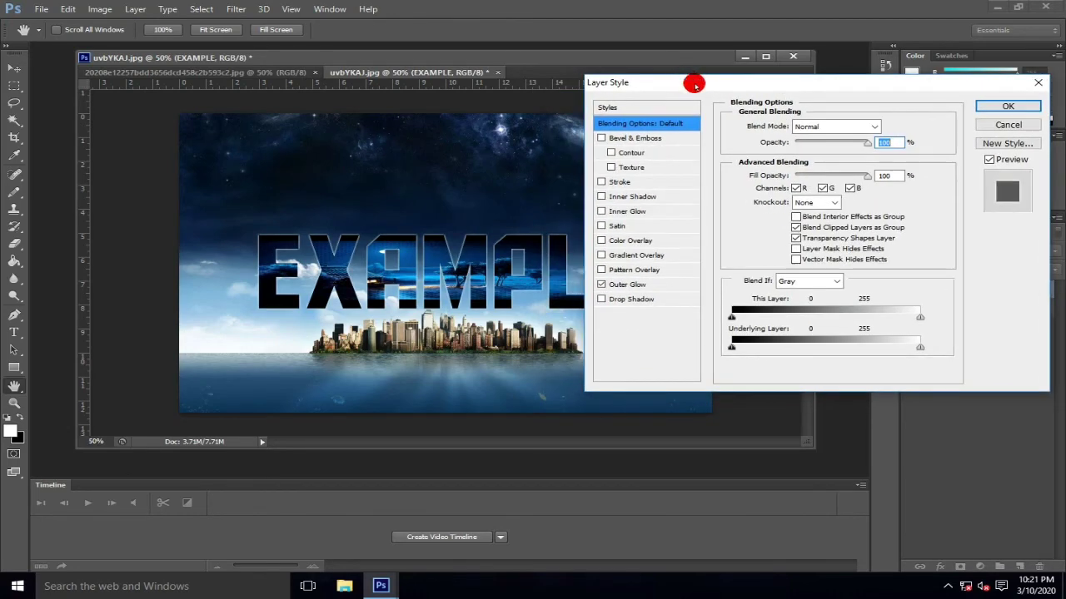
{"action": "left_click", "coordinate": [633, 285]}
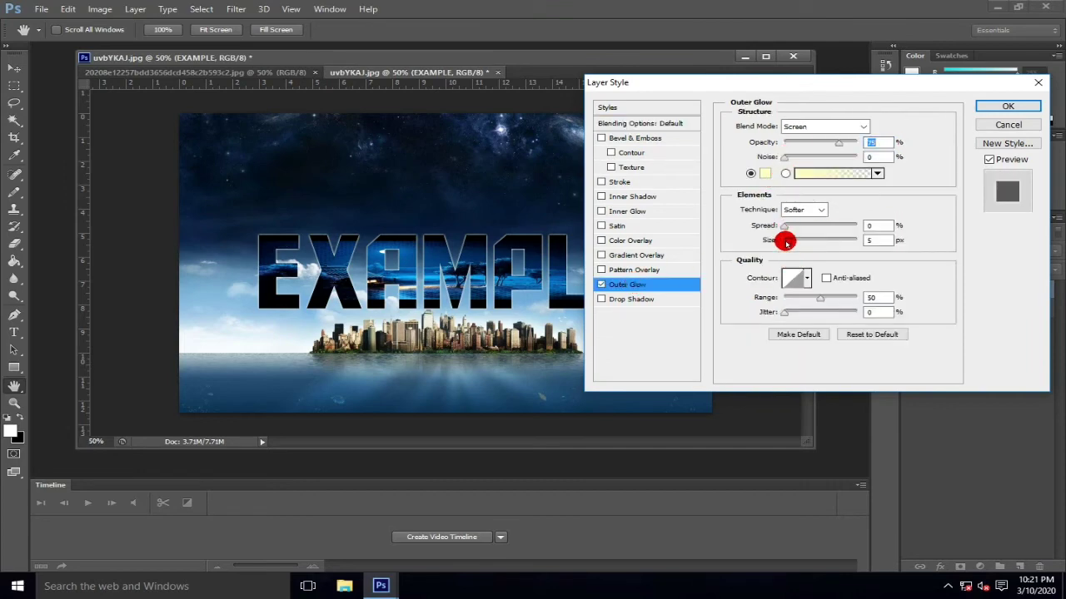
{"action": "mouse_move", "coordinate": [784, 225]}
{"action": "left_mouse_down"}
{"action": "mouse_move", "coordinate": [837, 225]}
{"action": "mouse_move", "coordinate": [788, 234]}
{"action": "mouse_move", "coordinate": [799, 241]}
{"action": "left_mouse_up"}
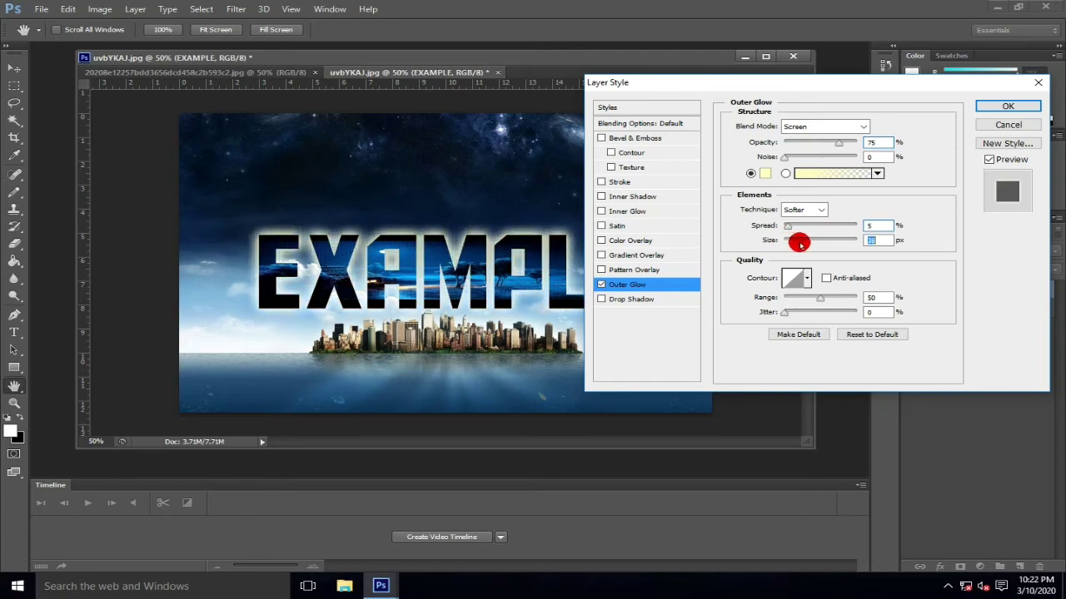
{"action": "left_click_drag", "start_coordinate": [828, 90], "coordinate": [802, 109]}
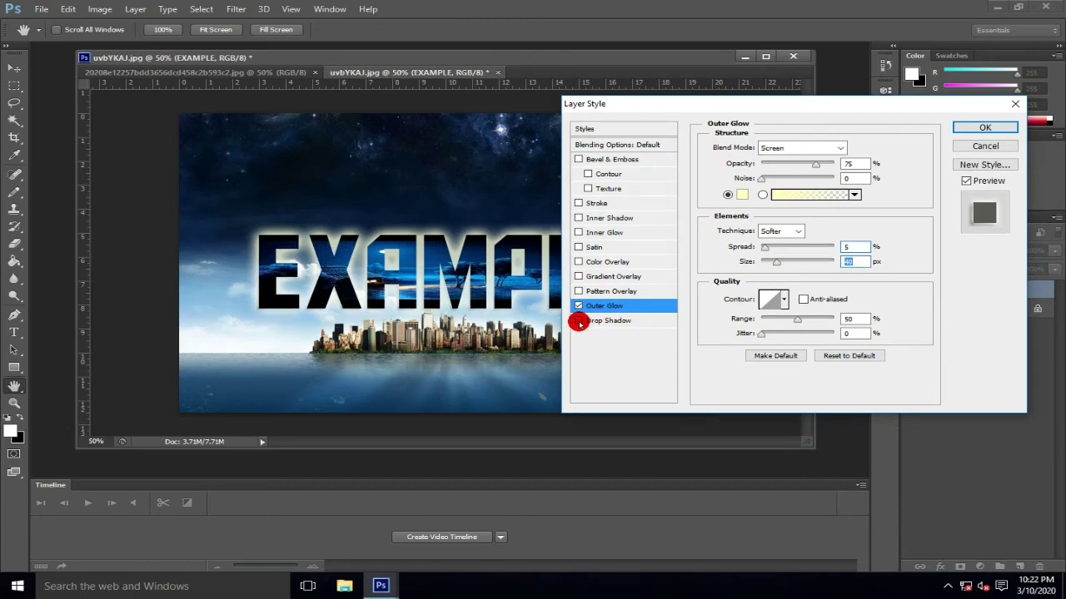
Step: Enable Drop Shadow on EXAMPLE and try out its size, spread and distance
{"action": "left_click", "coordinate": [605, 322]}
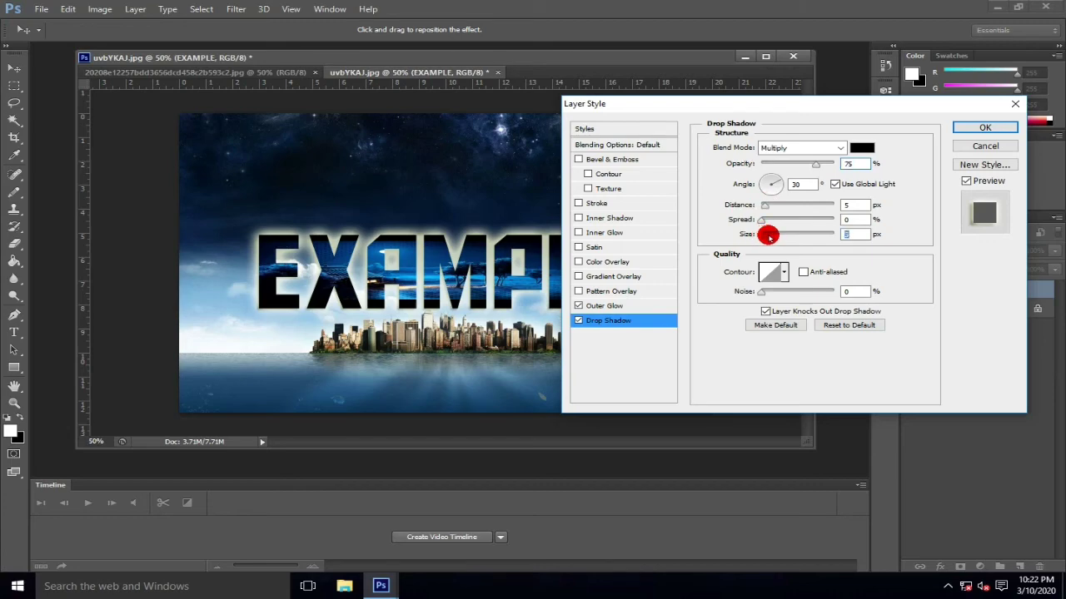
{"action": "mouse_move", "coordinate": [769, 236]}
{"action": "left_mouse_down"}
{"action": "mouse_move", "coordinate": [792, 234]}
{"action": "mouse_move", "coordinate": [775, 234]}
{"action": "left_mouse_up"}
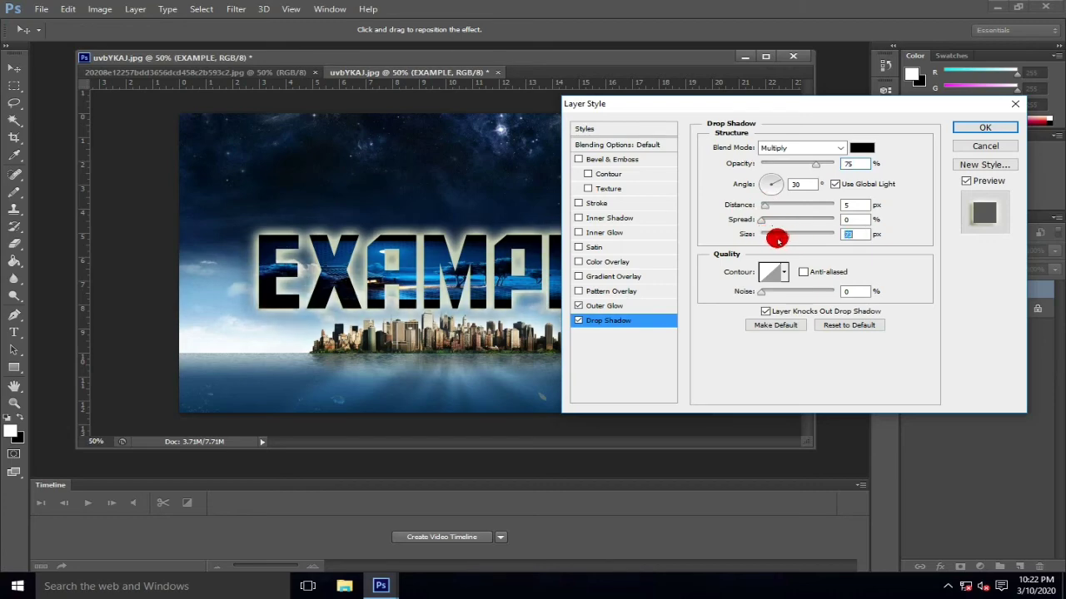
{"action": "left_click_drag", "start_coordinate": [768, 109], "coordinate": [877, 102]}
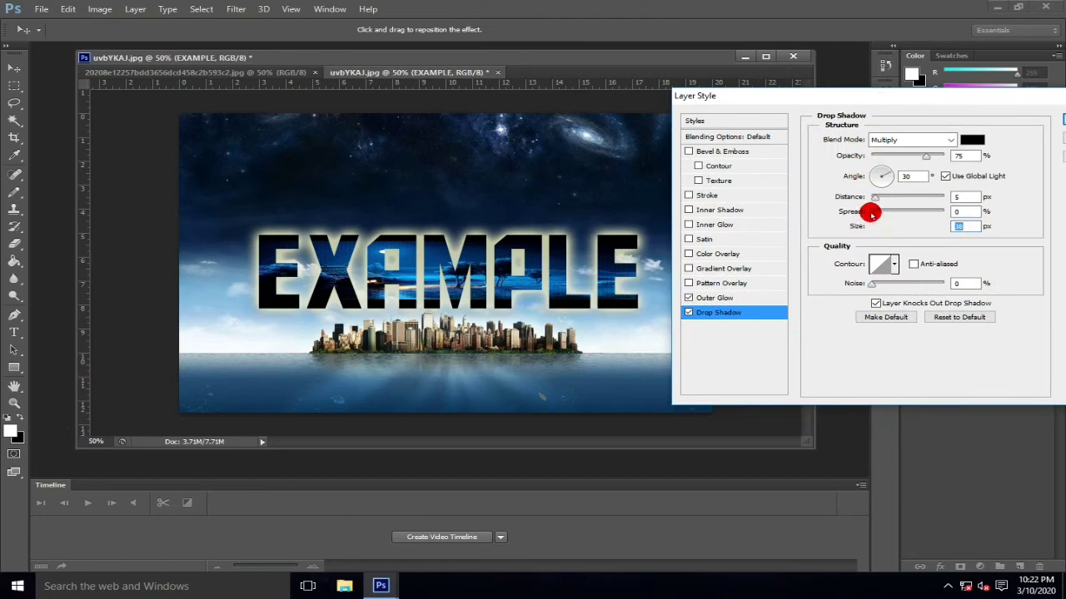
{"action": "mouse_move", "coordinate": [871, 214]}
{"action": "left_mouse_down"}
{"action": "mouse_move", "coordinate": [965, 214]}
{"action": "mouse_move", "coordinate": [875, 223]}
{"action": "left_mouse_up"}
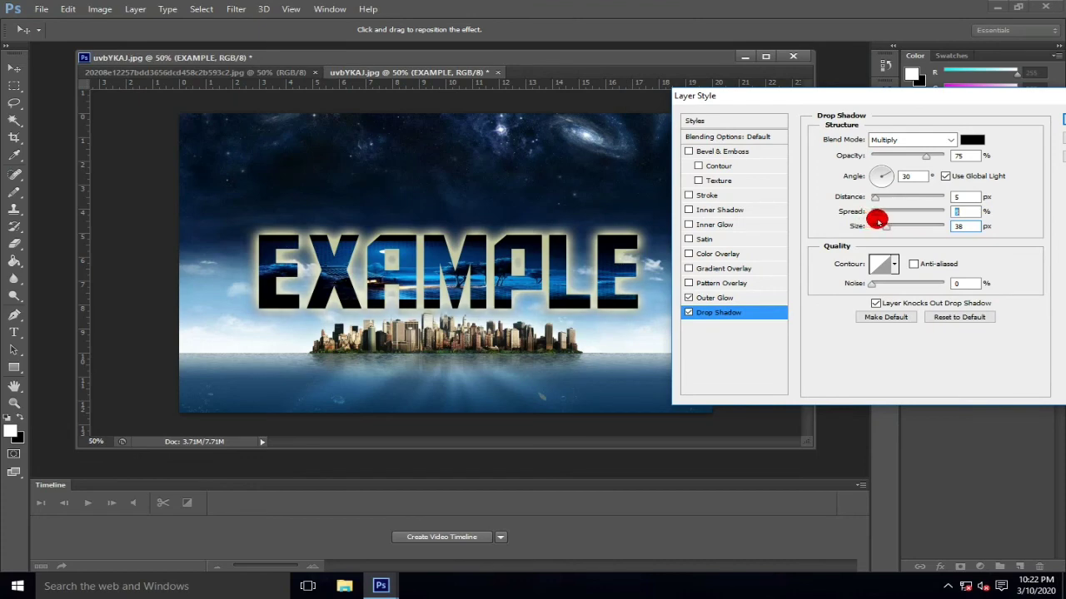
{"action": "left_click_drag", "start_coordinate": [876, 199], "coordinate": [933, 202]}
Step: Set the drop shadow to a 38° angle, 5 px distance and 4% spread, then apply both effects
{"action": "left_click", "coordinate": [903, 174]}
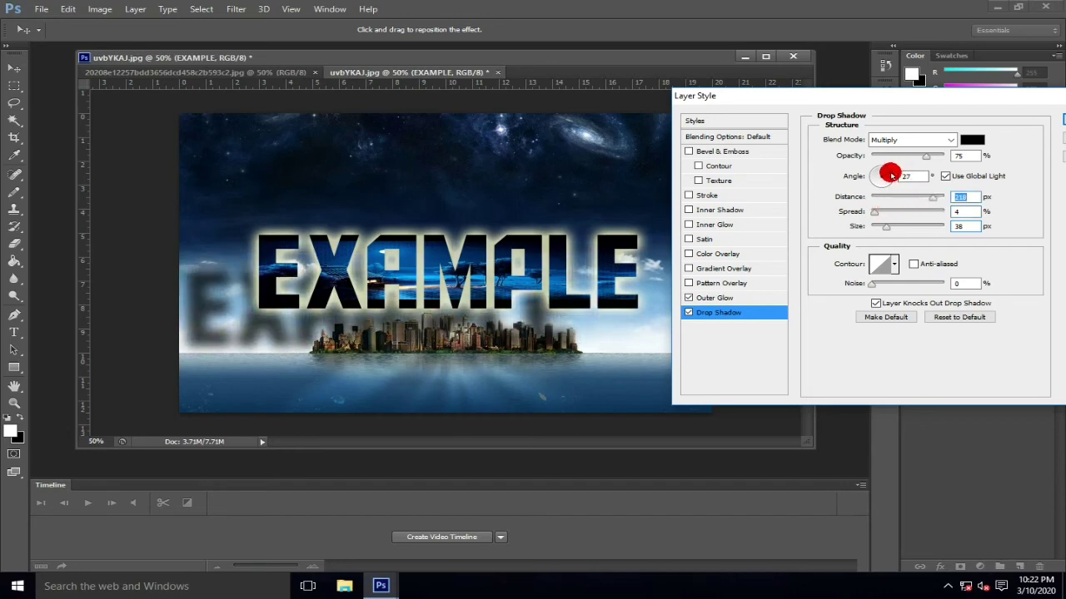
{"action": "left_click", "coordinate": [876, 173]}
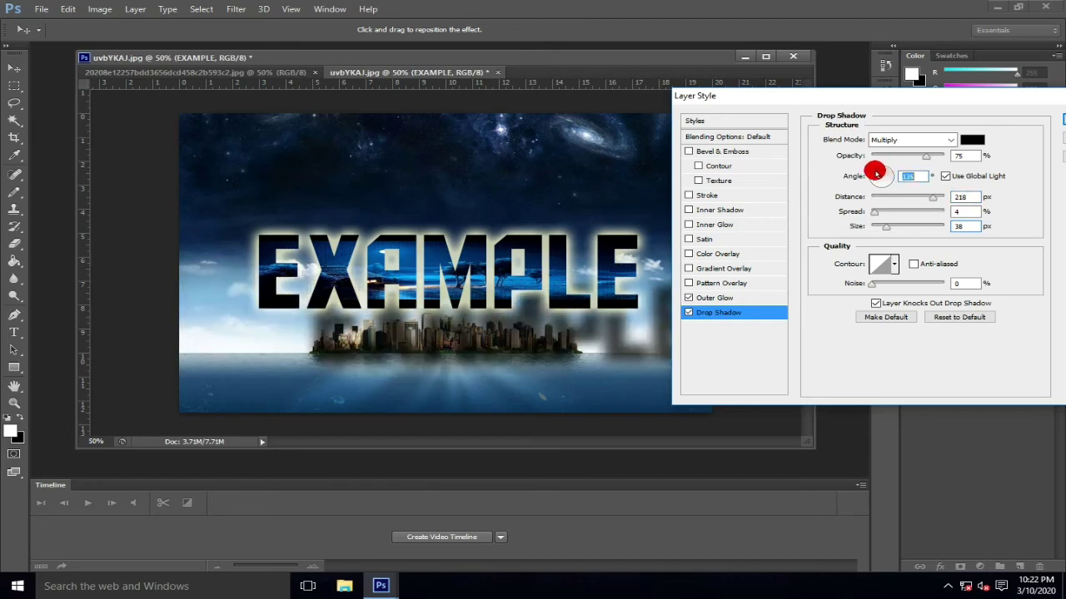
{"action": "left_click", "coordinate": [889, 173]}
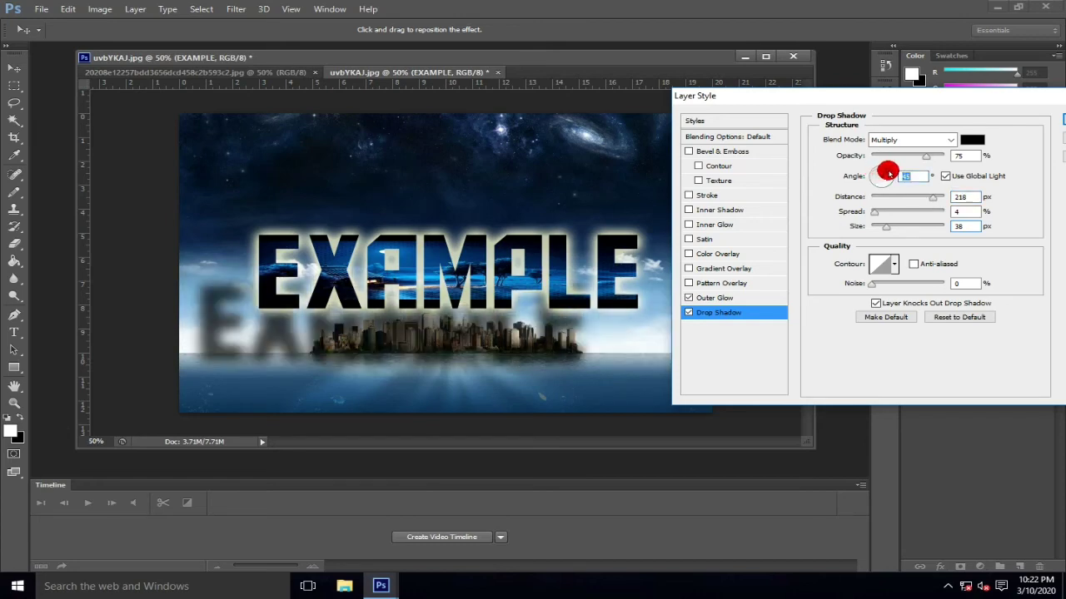
{"action": "mouse_move", "coordinate": [889, 174]}
{"action": "left_mouse_down"}
{"action": "mouse_move", "coordinate": [941, 202]}
{"action": "mouse_move", "coordinate": [873, 197]}
{"action": "mouse_move", "coordinate": [874, 221]}
{"action": "mouse_move", "coordinate": [885, 221]}
{"action": "left_mouse_up"}
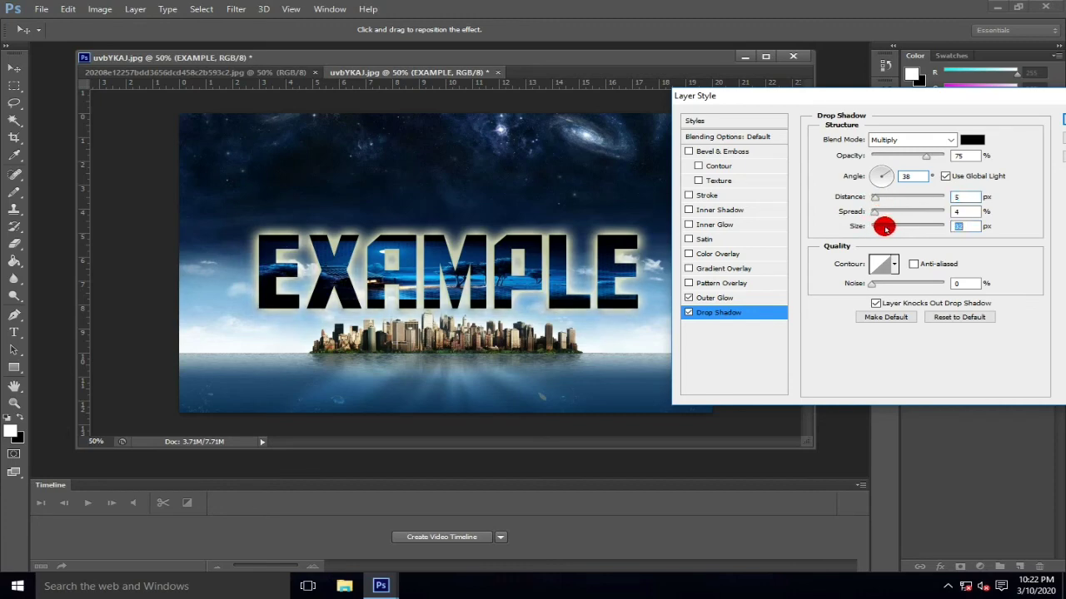
{"action": "left_click", "coordinate": [890, 199]}
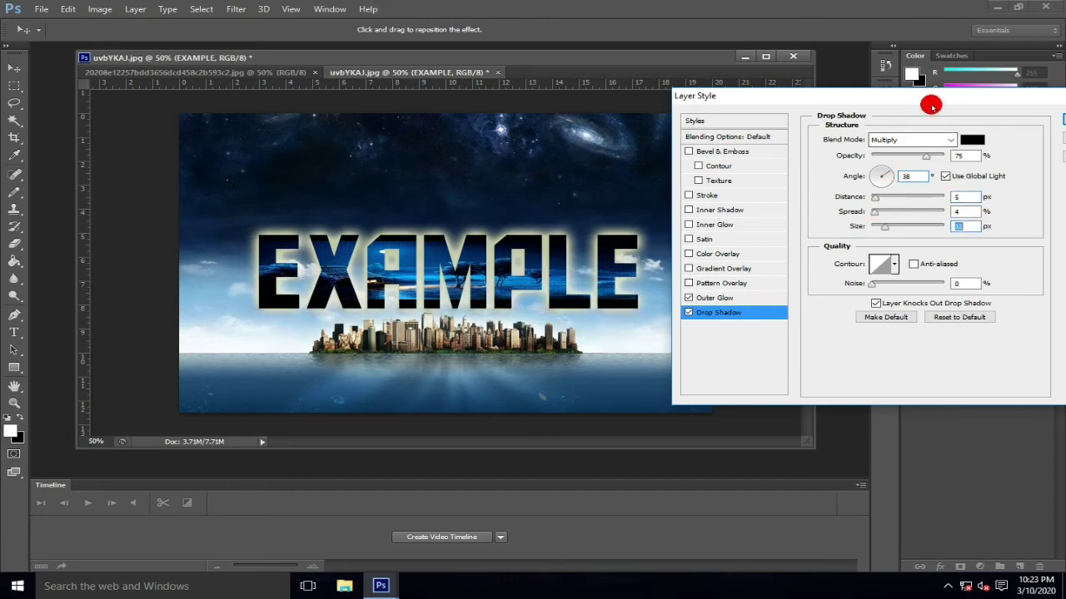
{"action": "left_click_drag", "start_coordinate": [932, 102], "coordinate": [840, 102]}
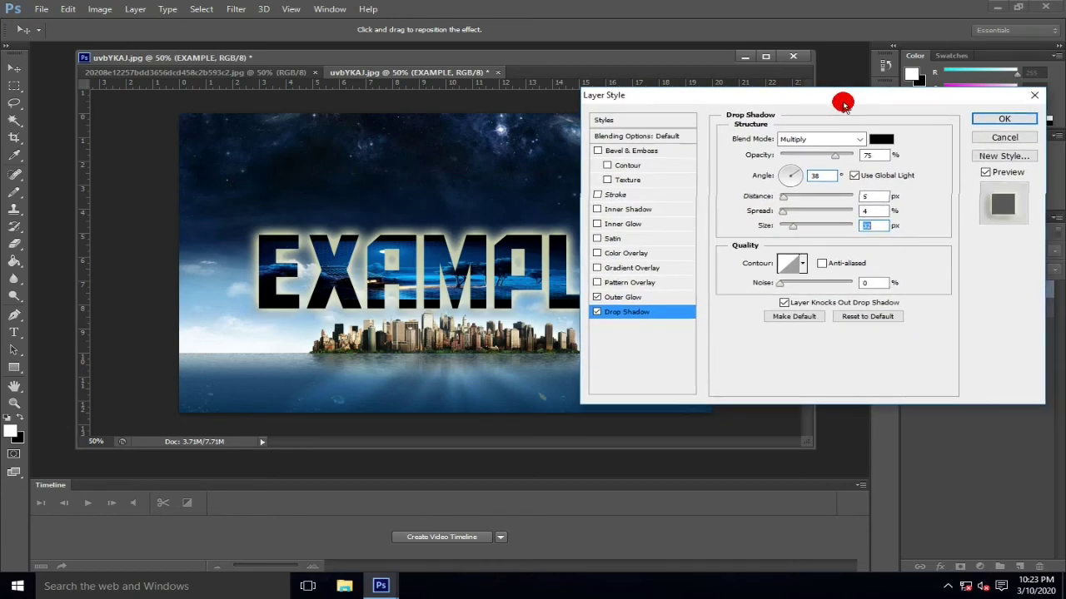
{"action": "left_click", "coordinate": [1005, 119]}
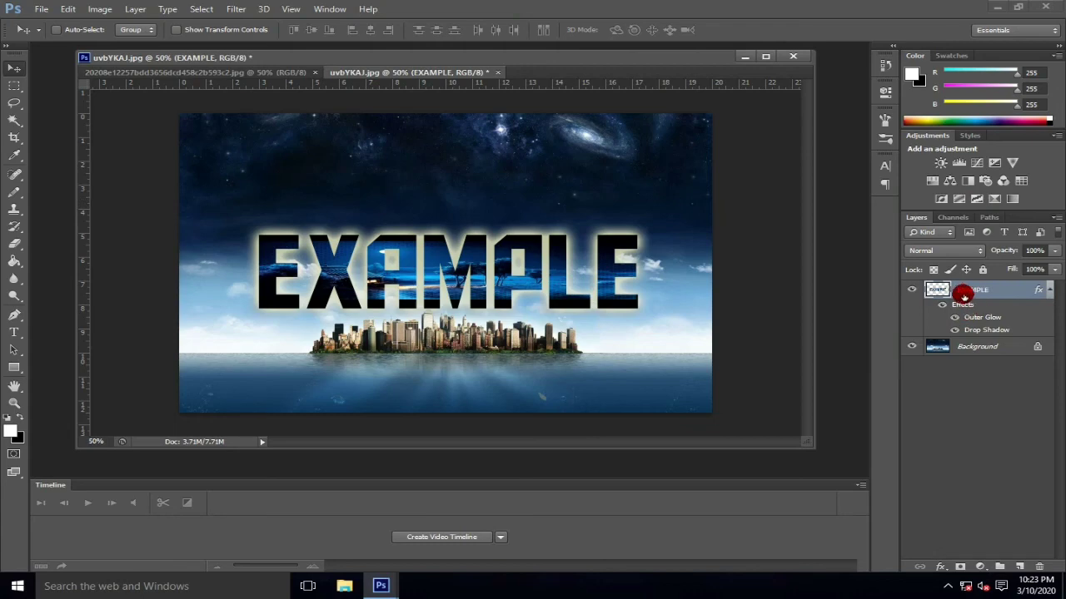
Step: Dismiss the fx menu unused and drag EXAMPLE slightly up and right above the city
{"action": "left_click", "coordinate": [941, 567]}
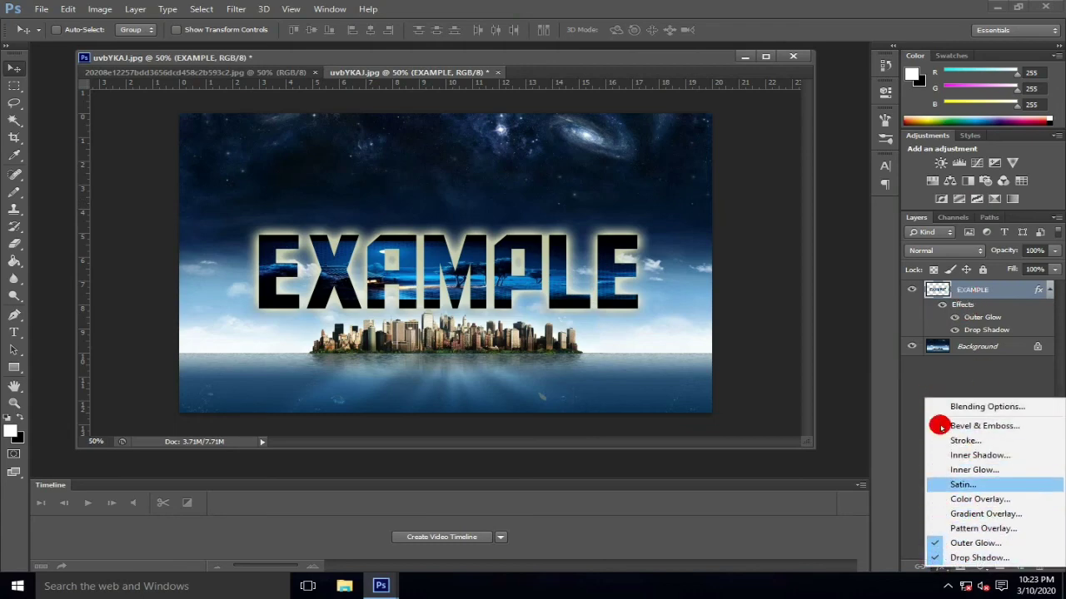
{"action": "left_click", "coordinate": [946, 369]}
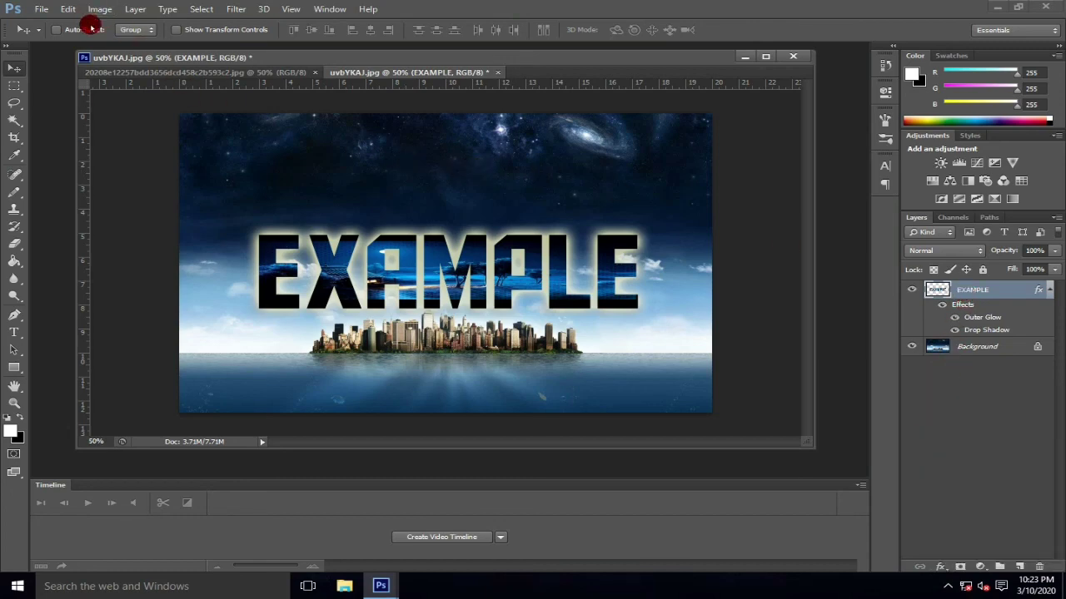
{"action": "left_click_drag", "start_coordinate": [446, 253], "coordinate": [445, 244]}
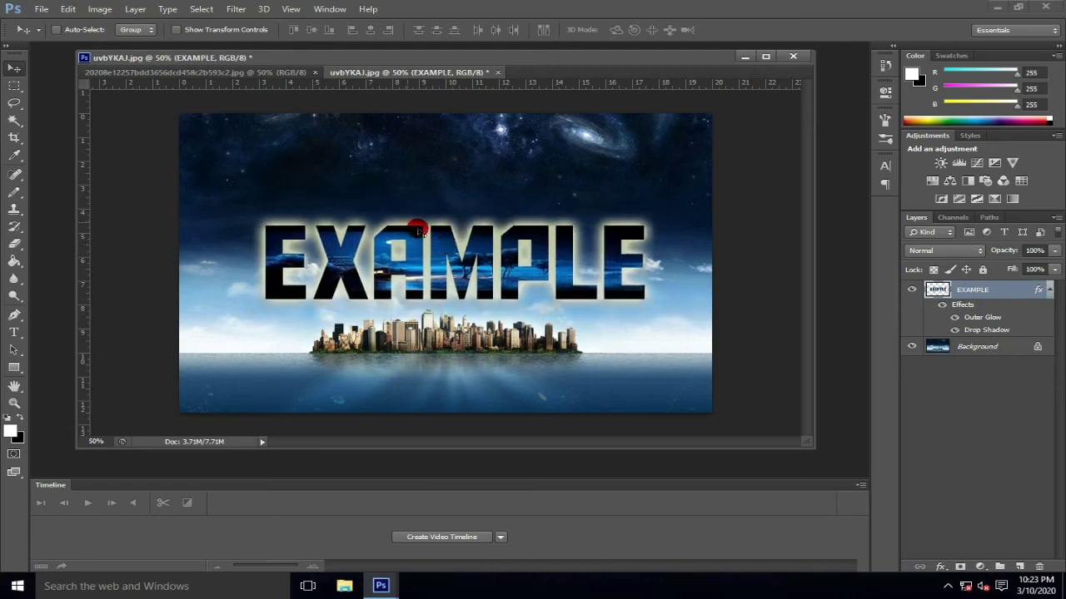
Step: Save the image as SAMPLE 2.jpg in Materials Sample 1 at Maximum JPEG quality 12
{"action": "left_click", "coordinate": [37, 10]}
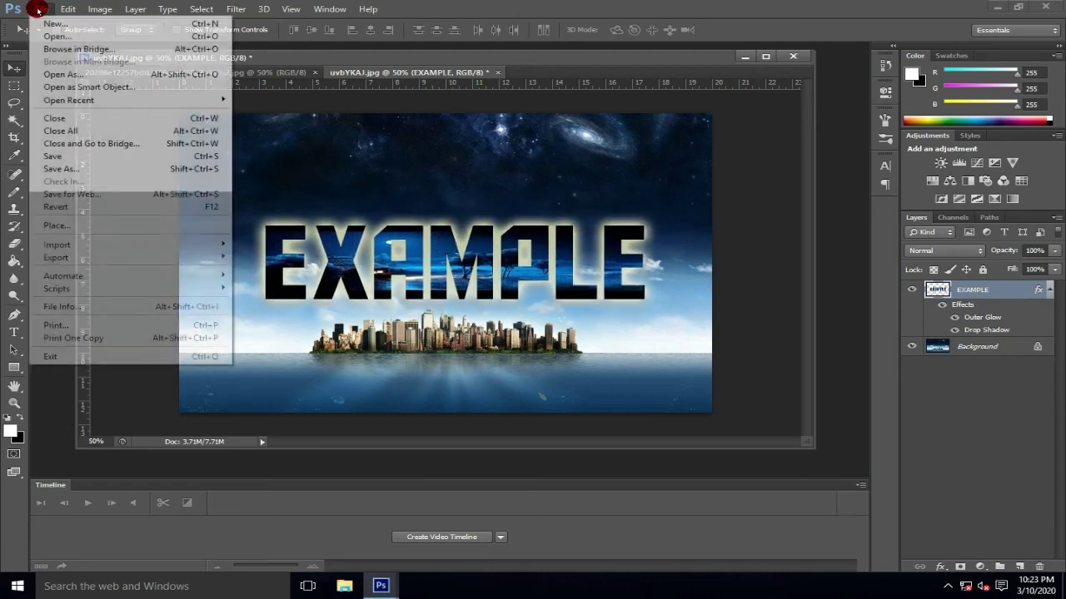
{"action": "left_click", "coordinate": [83, 168]}
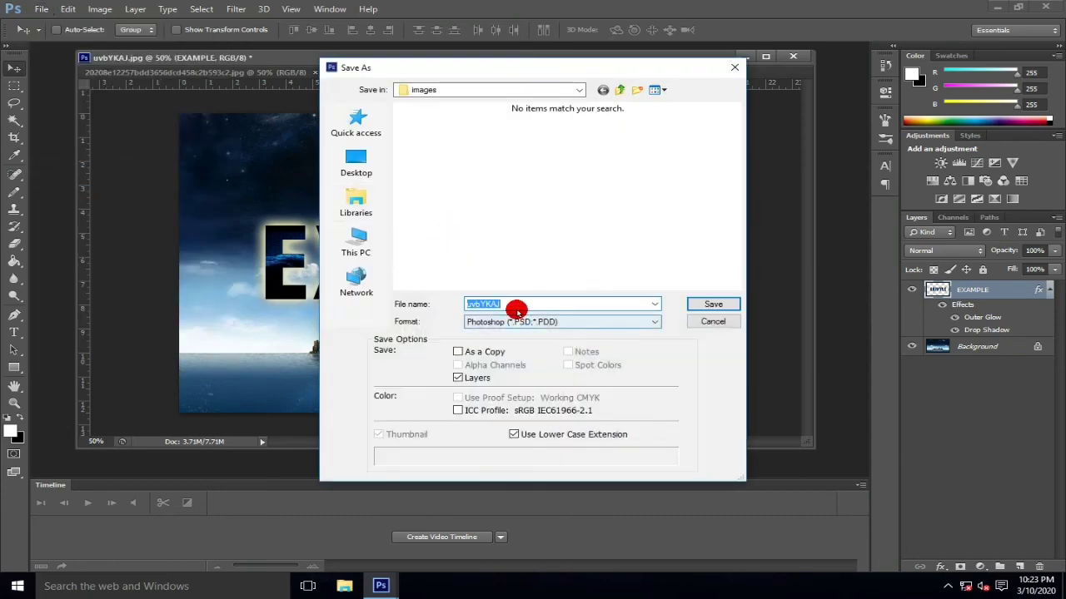
{"action": "left_click", "coordinate": [376, 170]}
{"action": "double_click", "coordinate": [599, 231]}
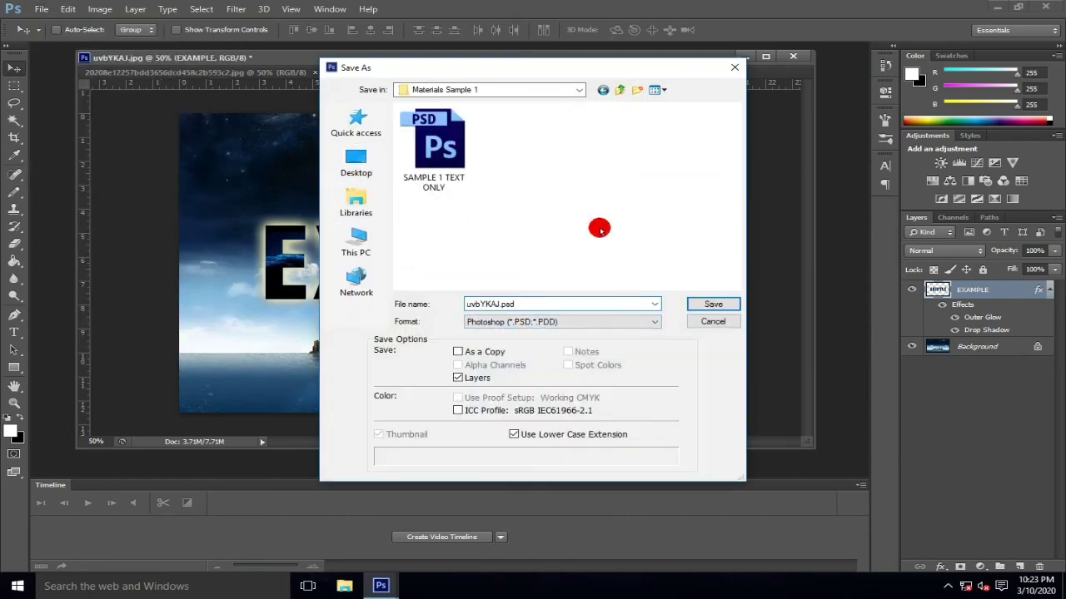
{"action": "left_click", "coordinate": [524, 323]}
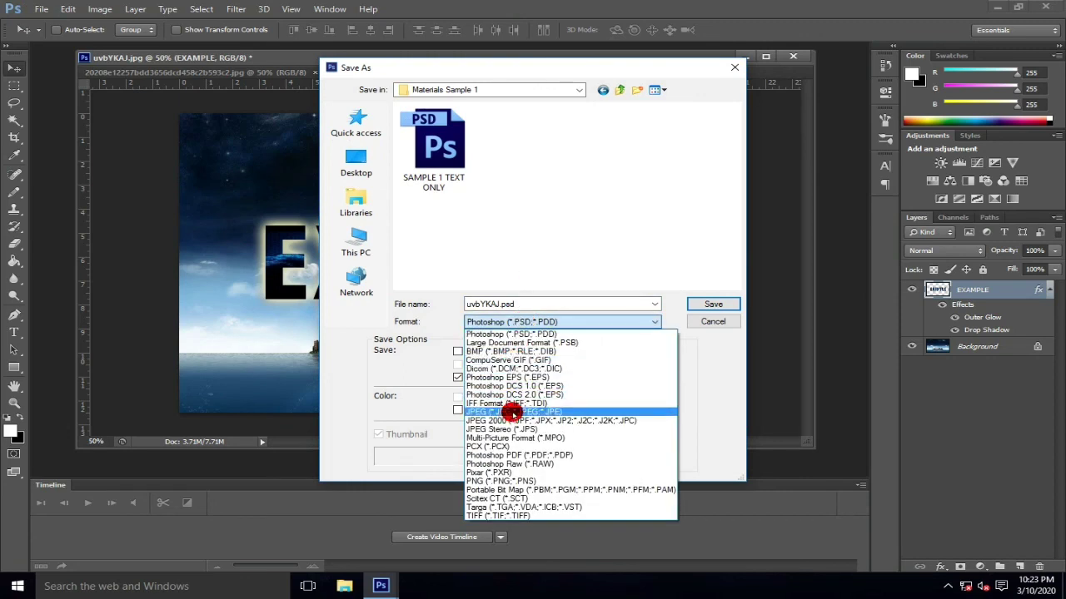
{"action": "left_click", "coordinate": [509, 412]}
{"action": "left_click", "coordinate": [523, 302]}
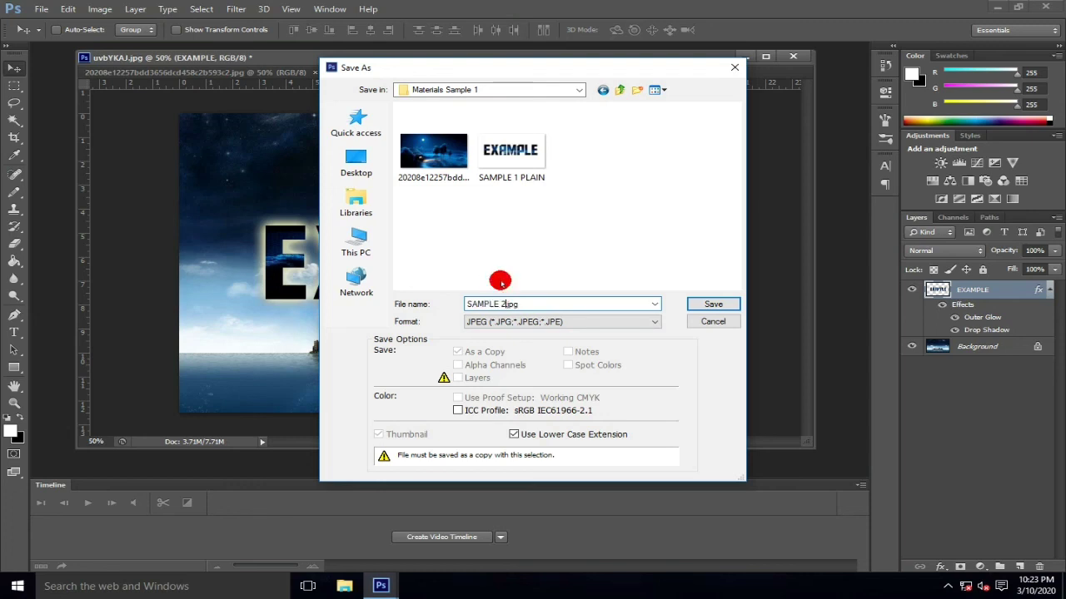
{"action": "left_click", "coordinate": [714, 304]}
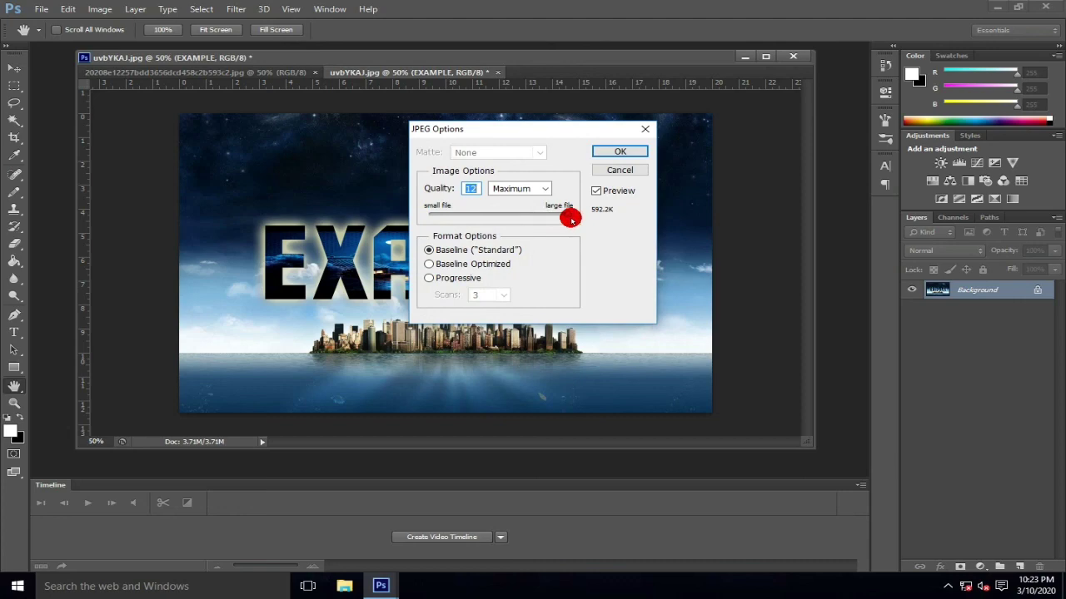
{"action": "left_click", "coordinate": [633, 153]}
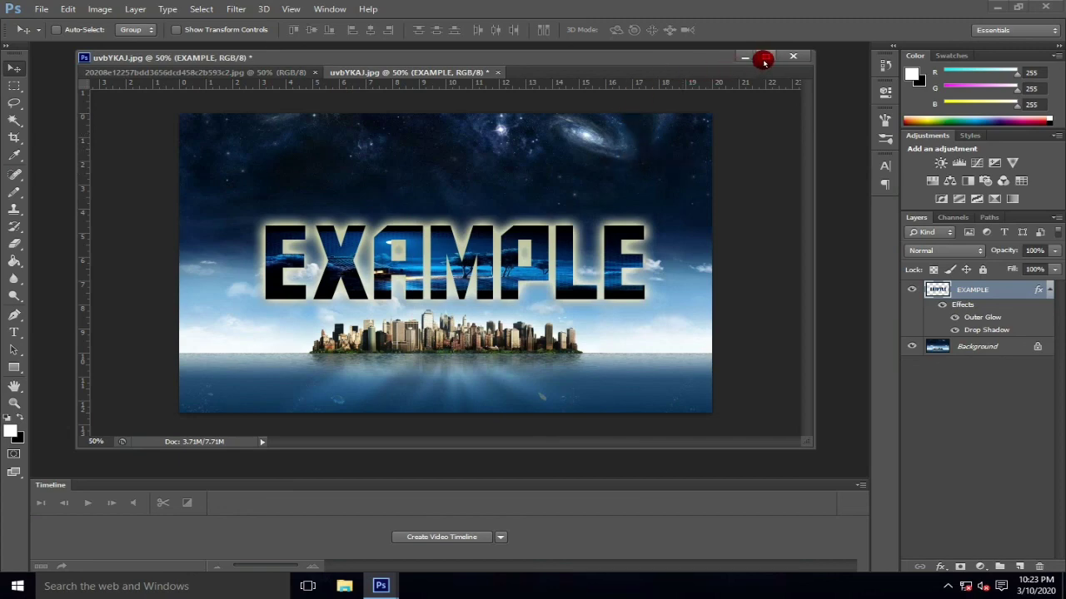
Step: Open Materials Sample 1 in File Explorer, view SAMPLE 2 in Photos, then close the viewer
{"action": "left_click", "coordinate": [344, 583]}
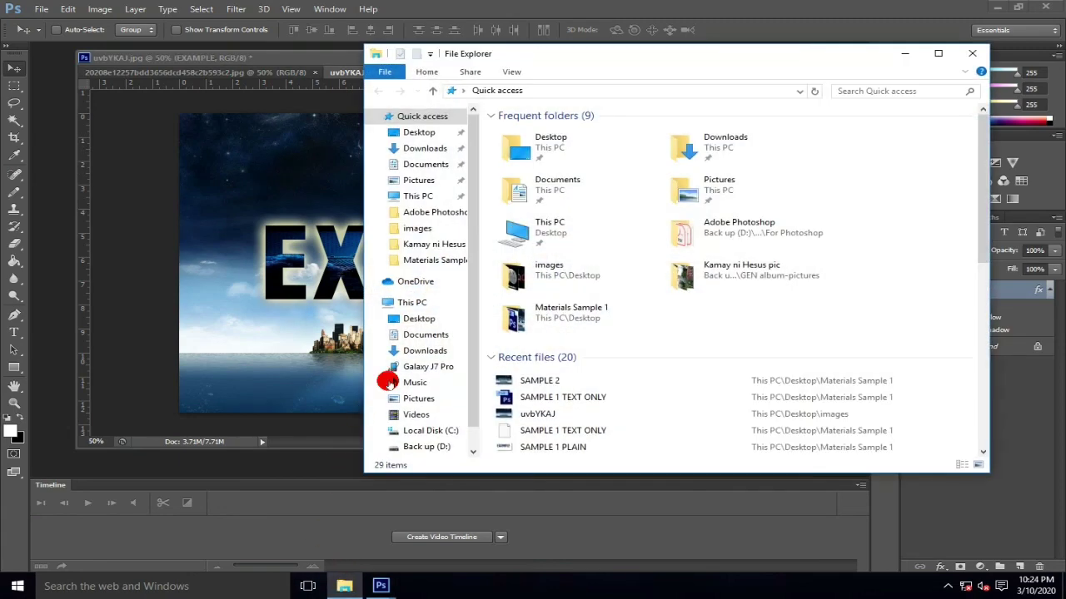
{"action": "double_click", "coordinate": [554, 313]}
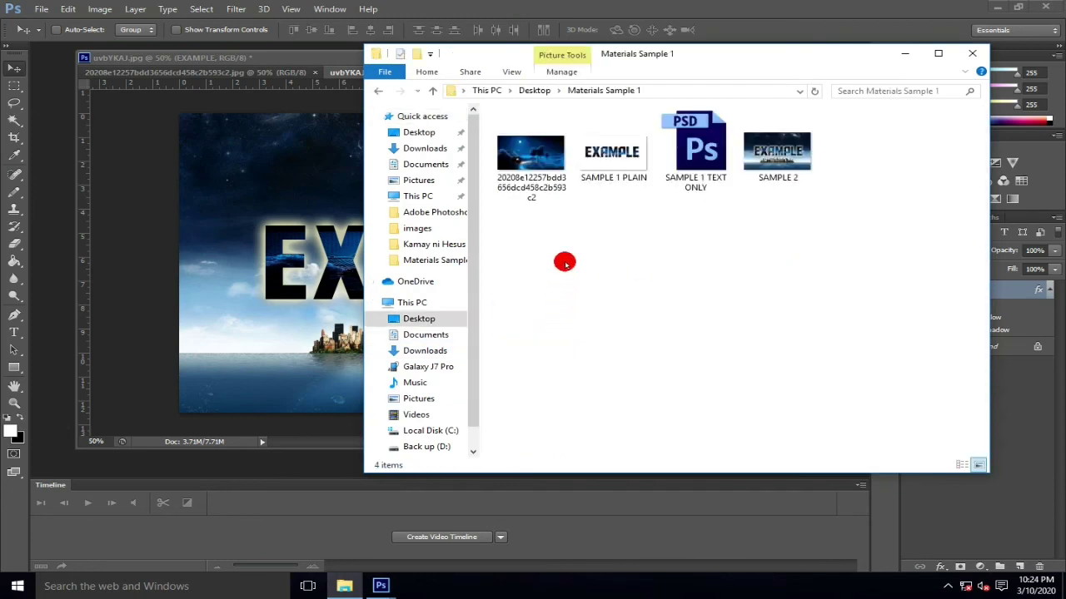
{"action": "double_click", "coordinate": [618, 159]}
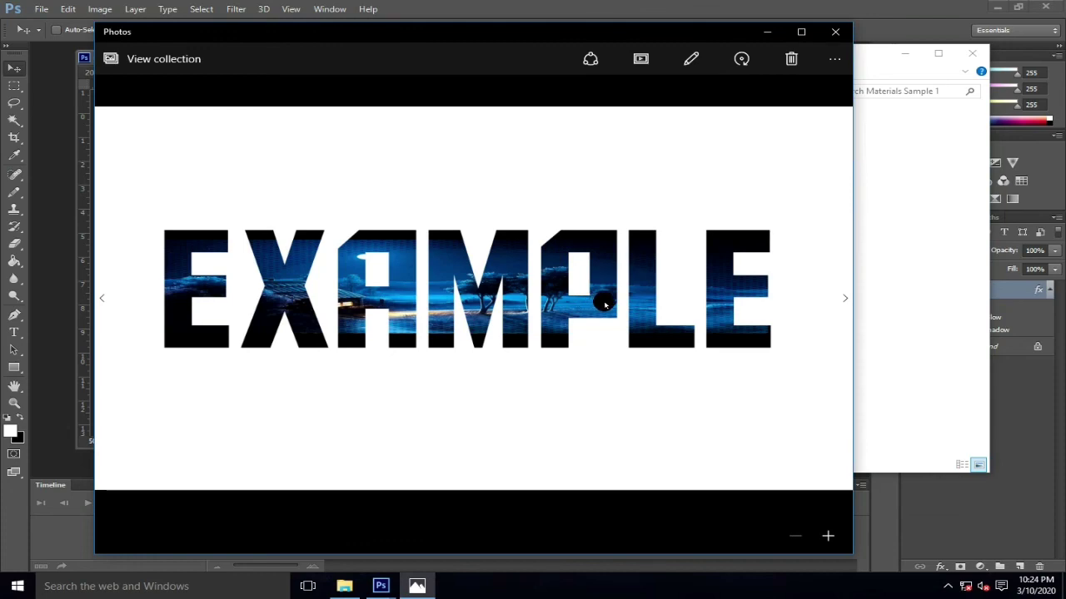
{"action": "left_click", "coordinate": [842, 295]}
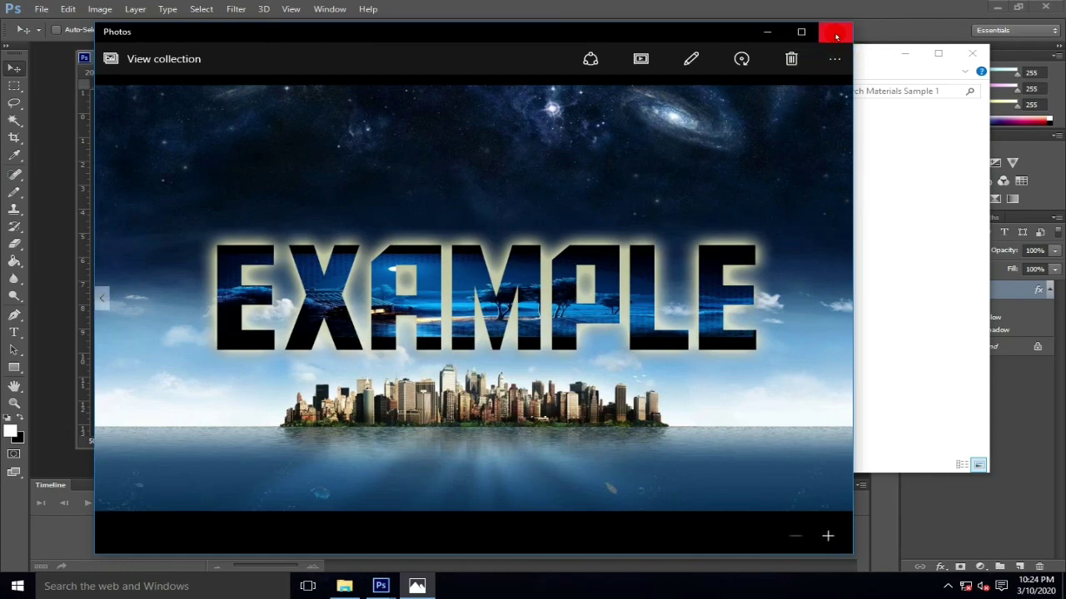
{"action": "left_click", "coordinate": [835, 31]}
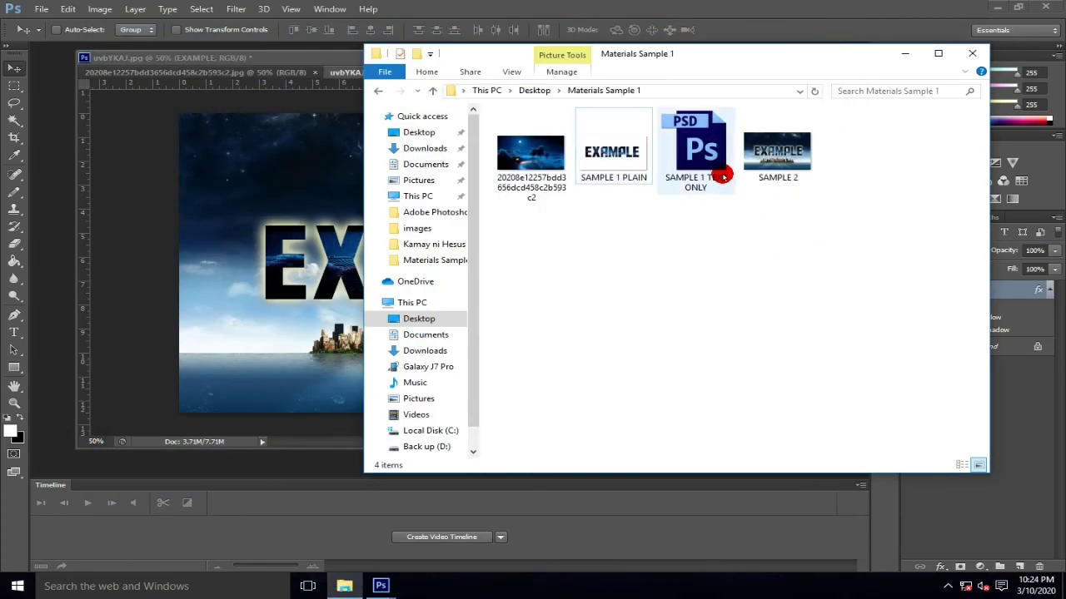
{"action": "left_click", "coordinate": [716, 174]}
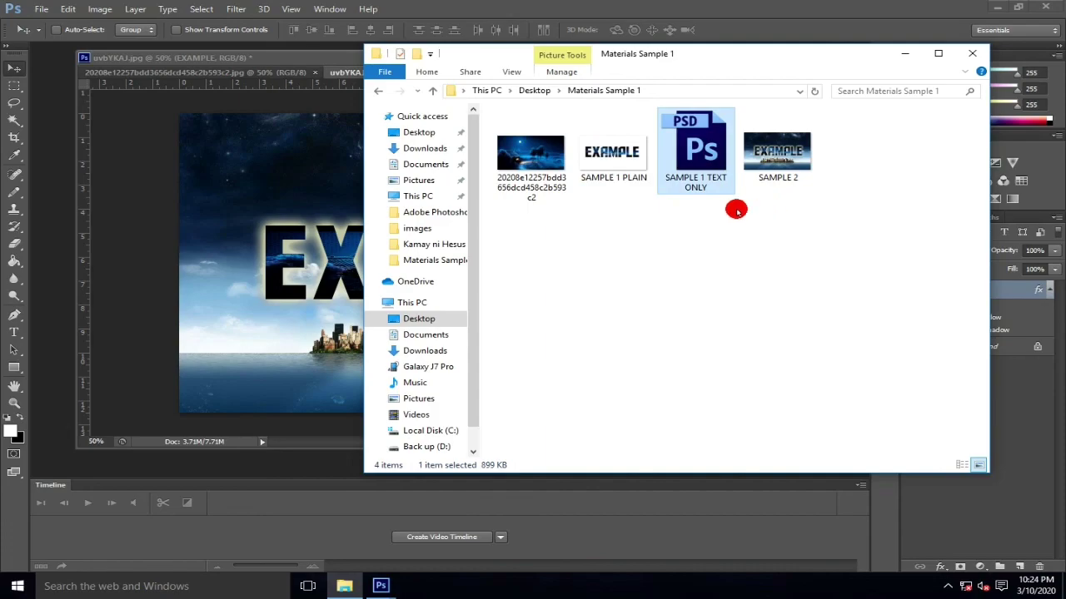